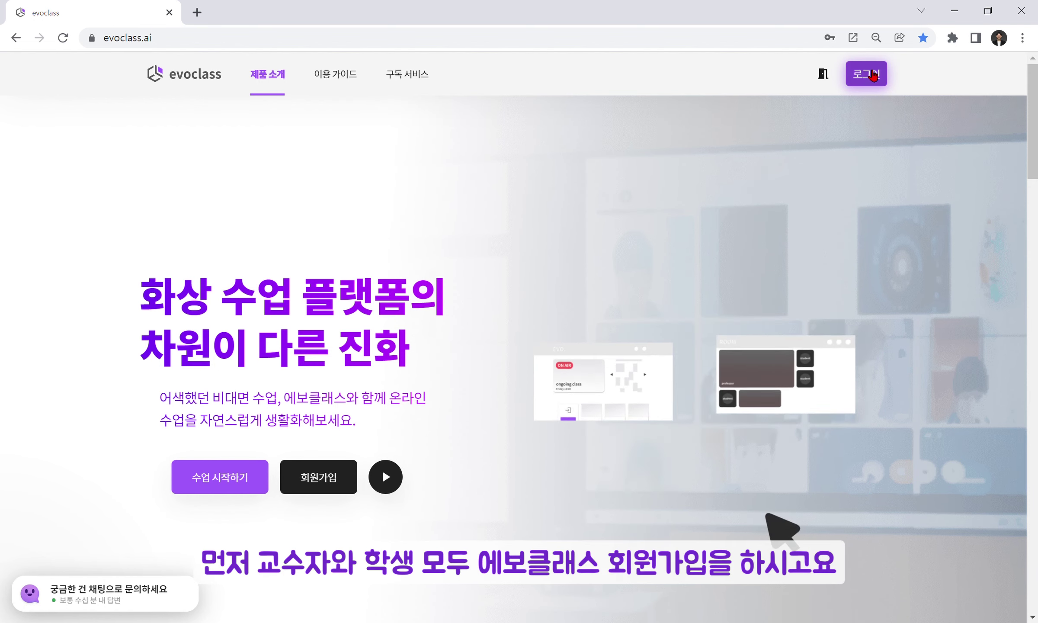
# View the sign-up form, cancel it, and log in with the existing saved account.
pyautogui.click(872, 76)
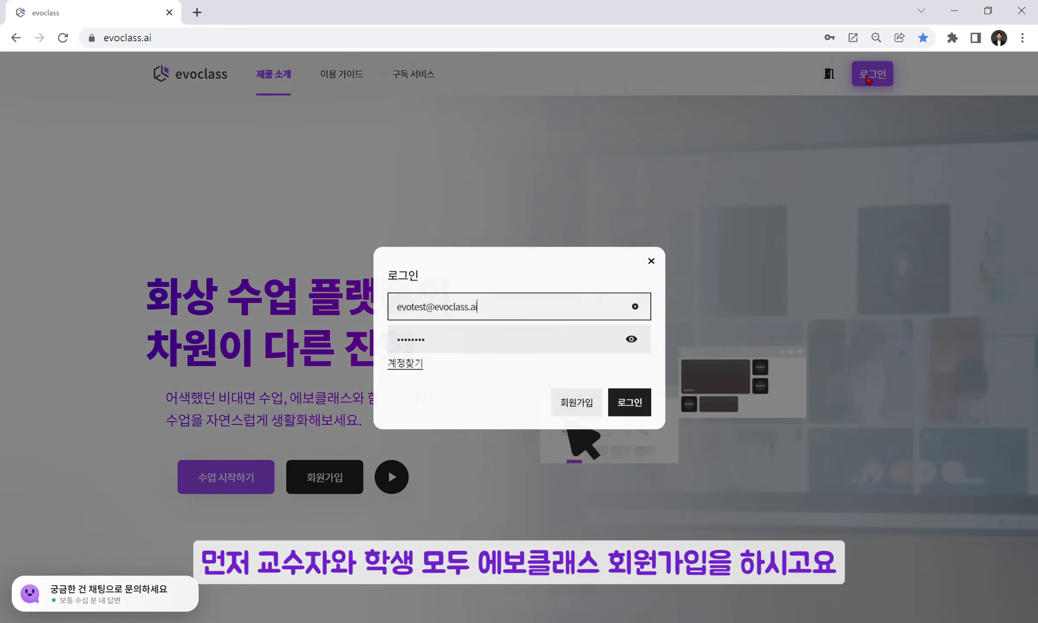
pyautogui.click(586, 405)
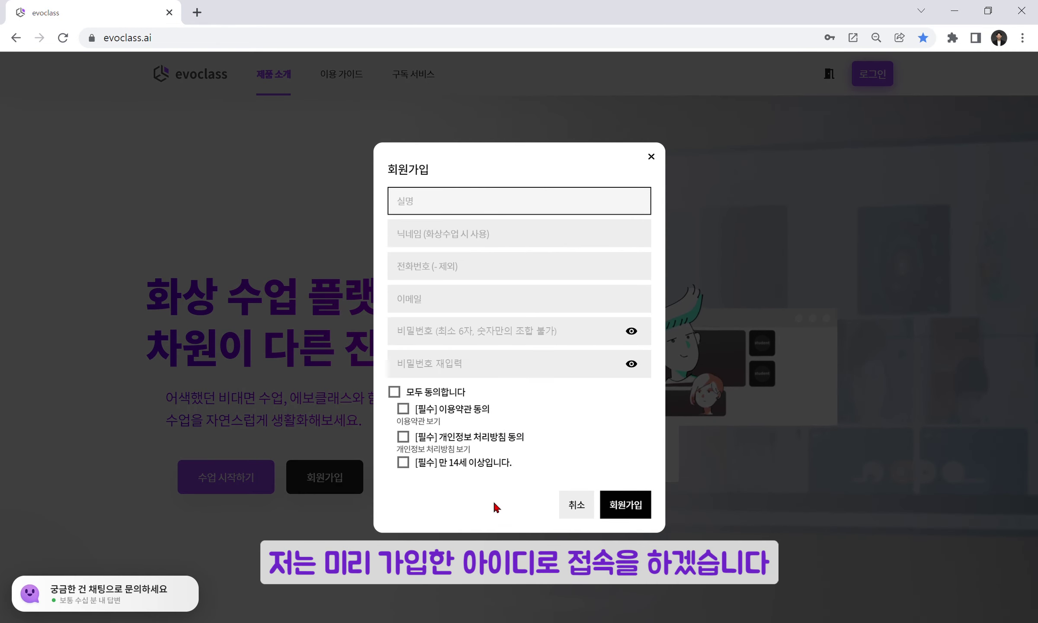
pyautogui.click(575, 504)
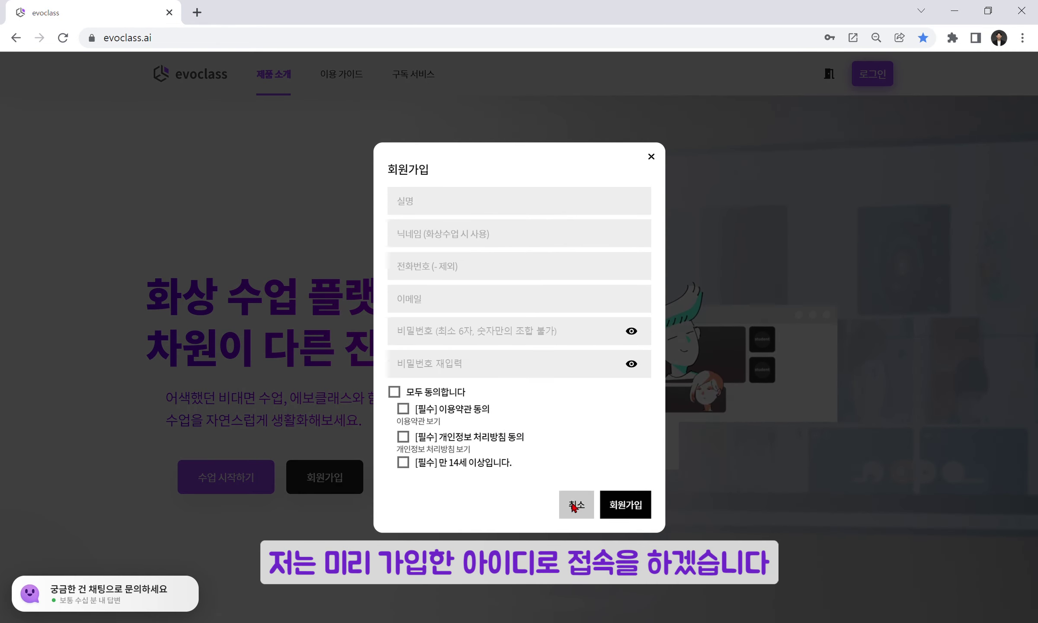
pyautogui.click(625, 396)
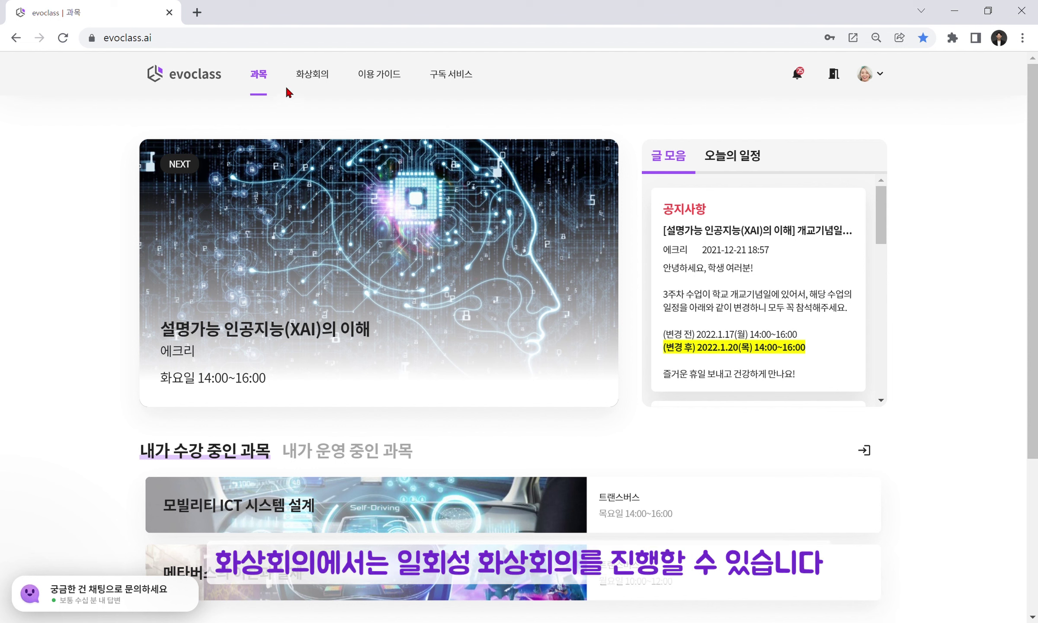
# Look through the video conference (화상회의), user guide (이용 가이드) and subscription (구독 서비스) pages.
pyautogui.click(319, 82)
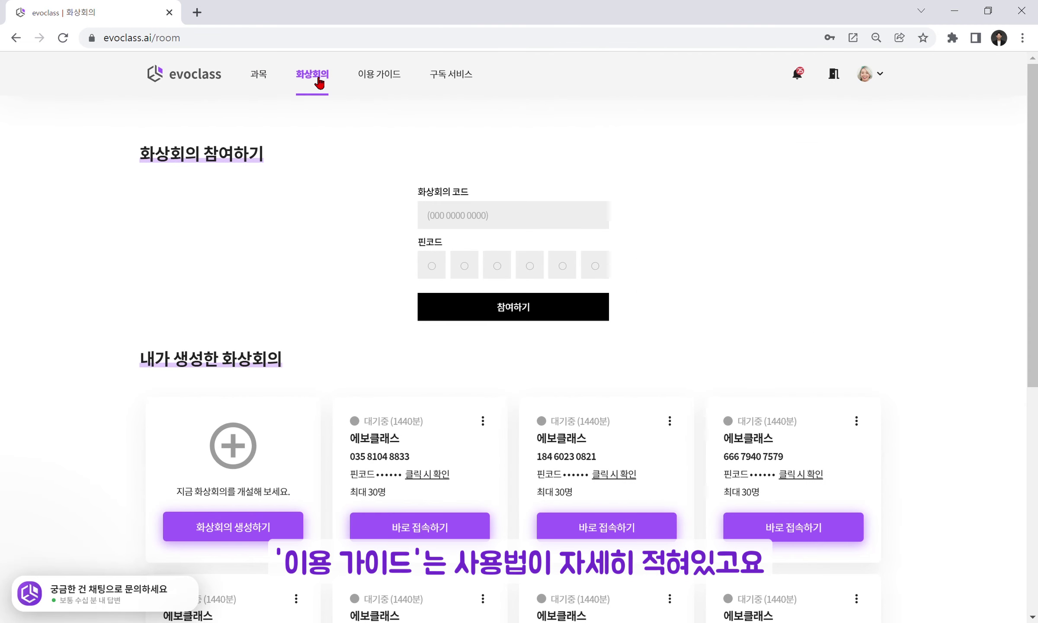
pyautogui.click(389, 85)
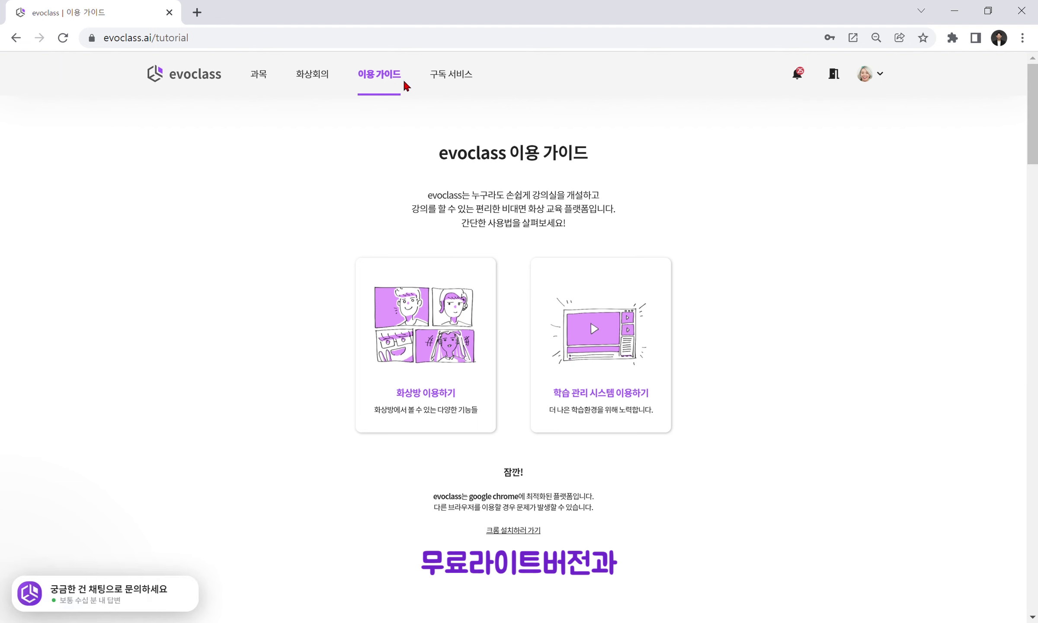
pyautogui.click(459, 87)
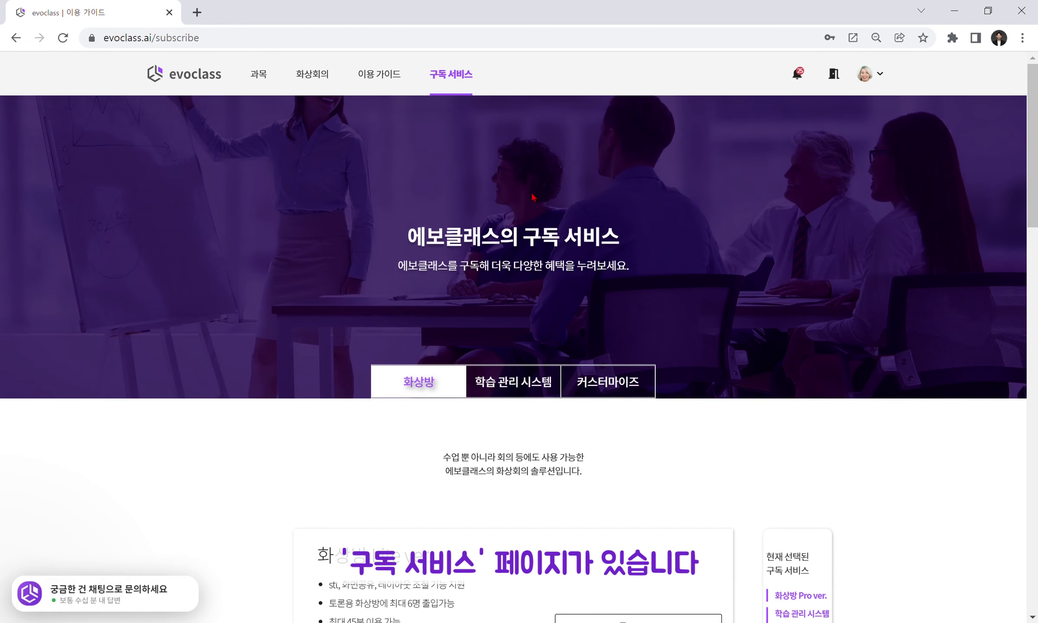
pyautogui.scroll(-8, 529, 197)
pyautogui.scroll(8, 527, 200)
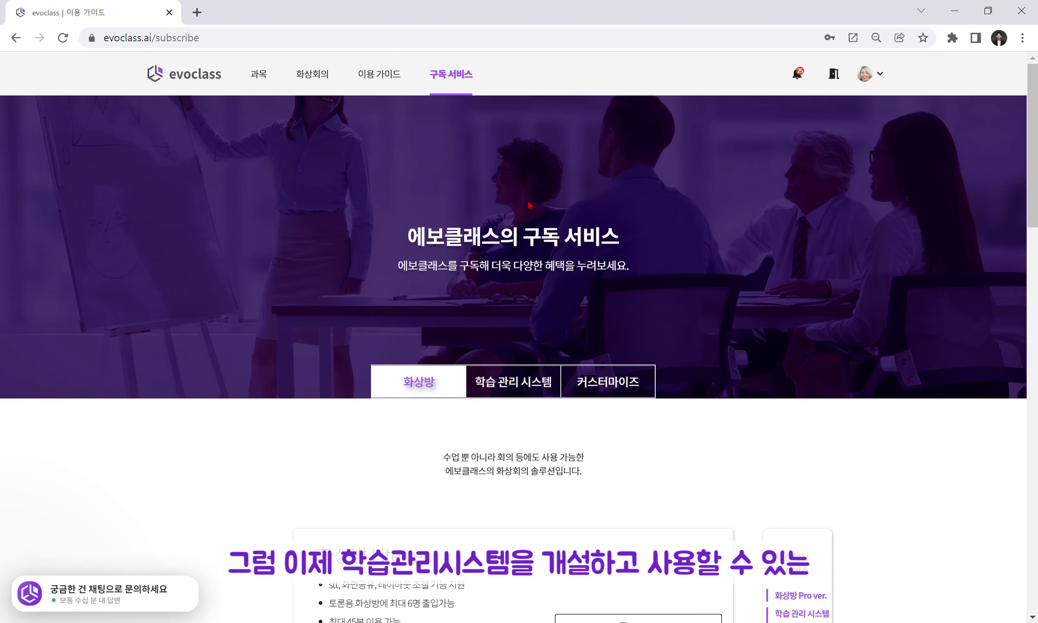
# Show the operated courses (내가 운영 중인 과목) and inspect the course creation form, leaving it without creating a course.
pyautogui.click(264, 87)
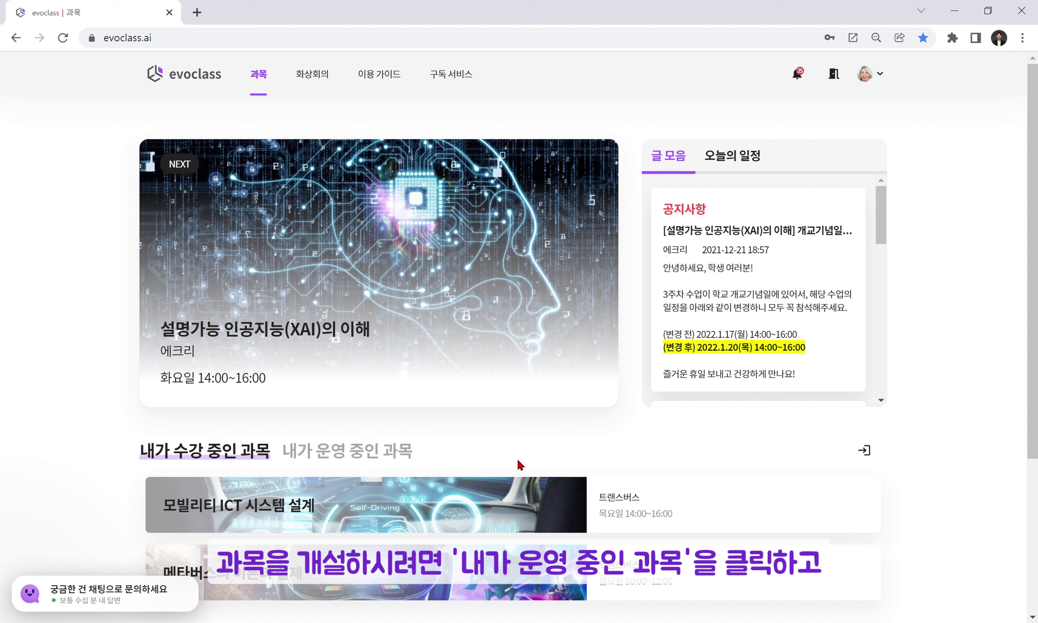
pyautogui.click(387, 452)
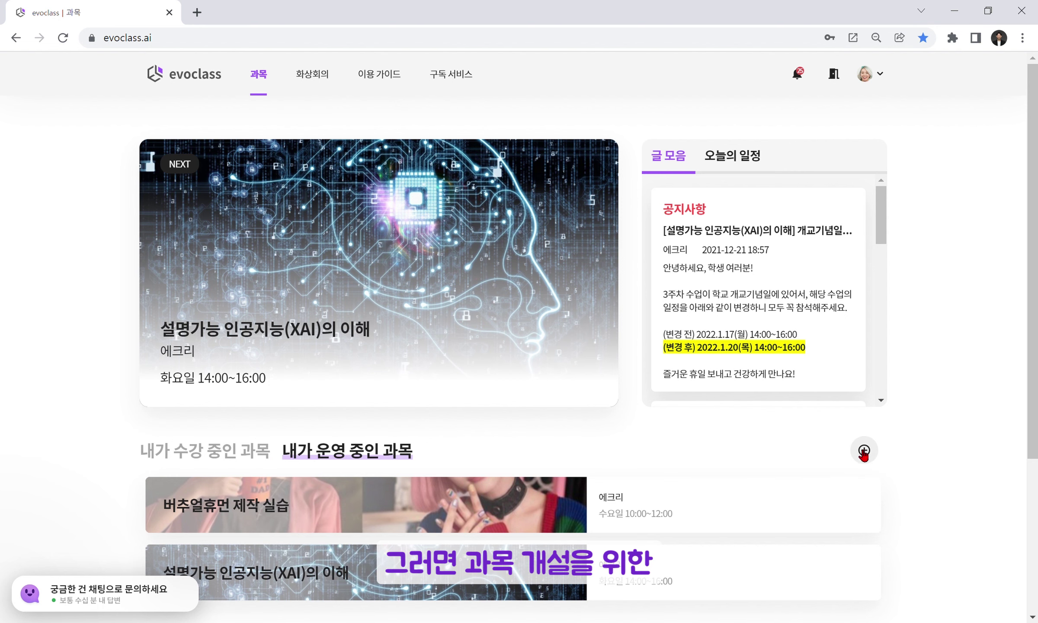
pyautogui.click(864, 452)
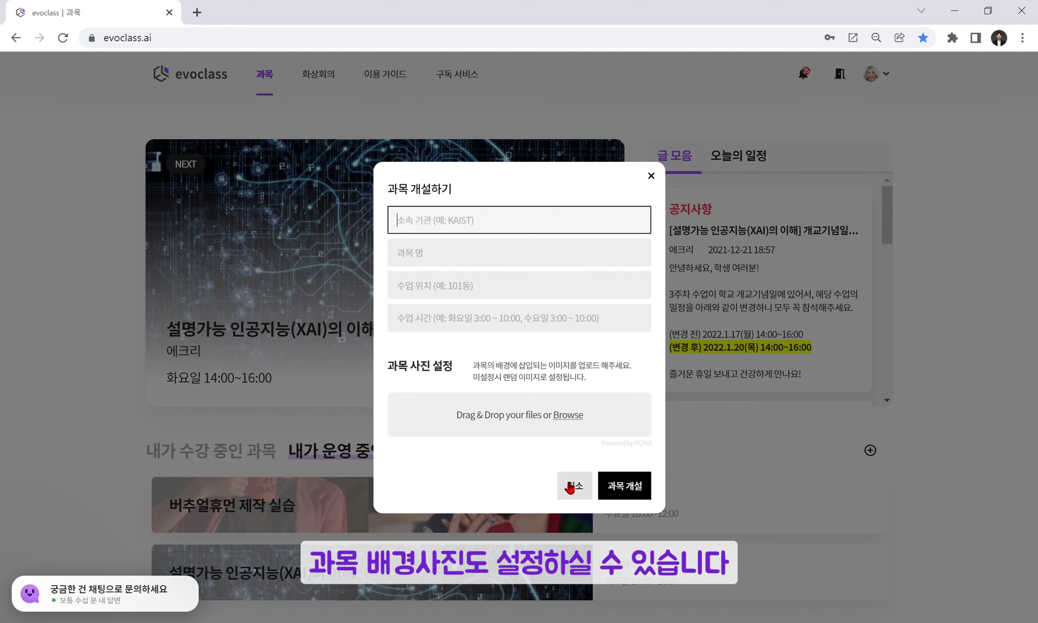
pyautogui.click(577, 417)
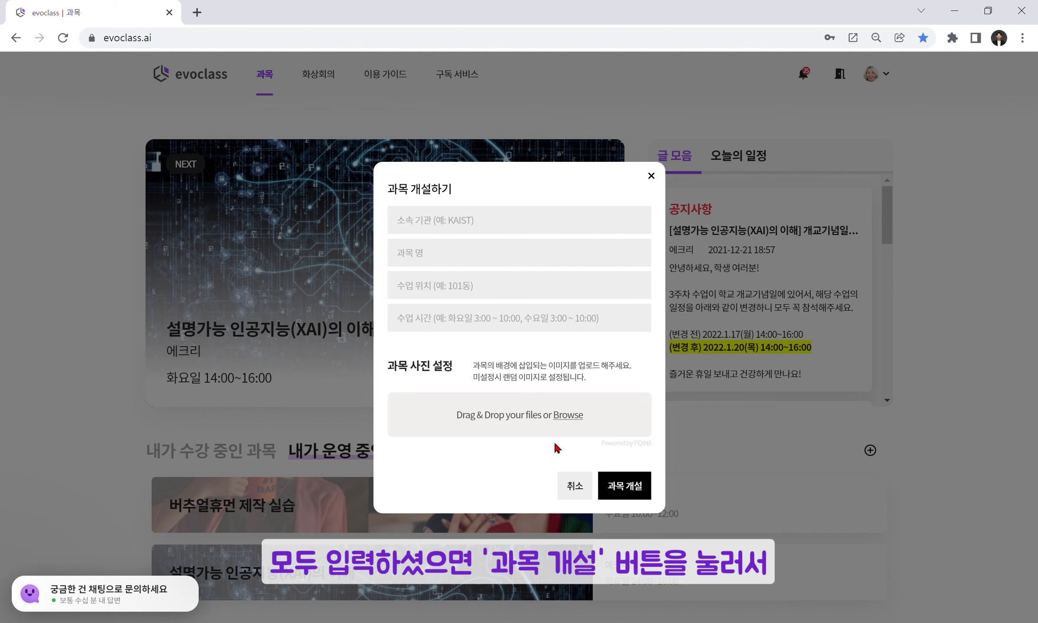
pyautogui.click(579, 486)
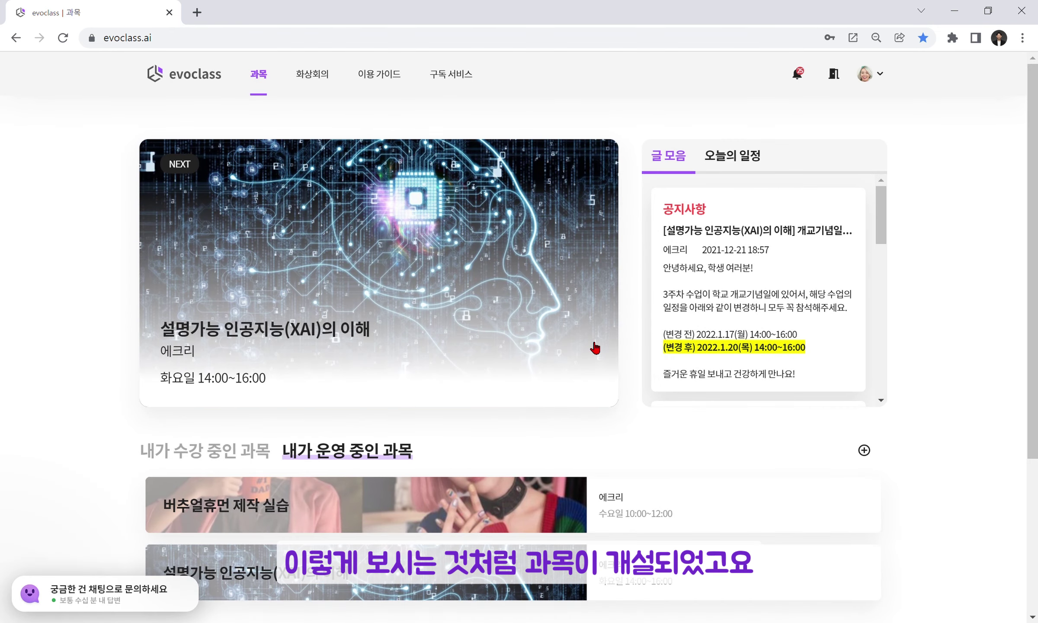
# Open the operated course 설명가능 인공지능(XAI)의 이해.
pyautogui.scroll(-2, 491, 462)
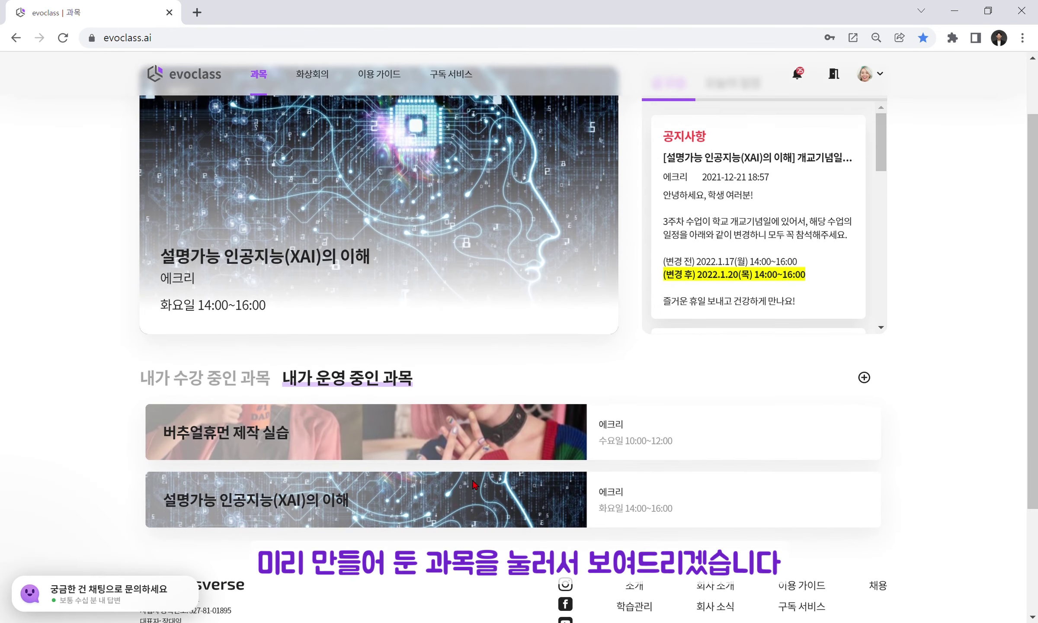
pyautogui.click(421, 502)
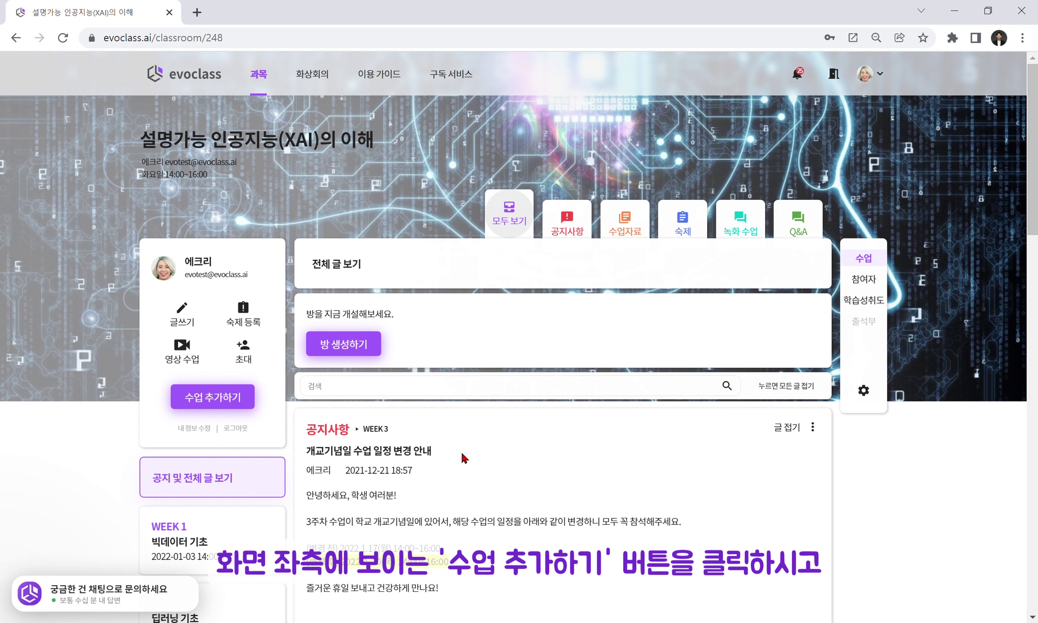
# Draft a new lesson named 에보클래스 with a second time slot set to Monday (월요일), and cancel it without adding.
pyautogui.click(237, 403)
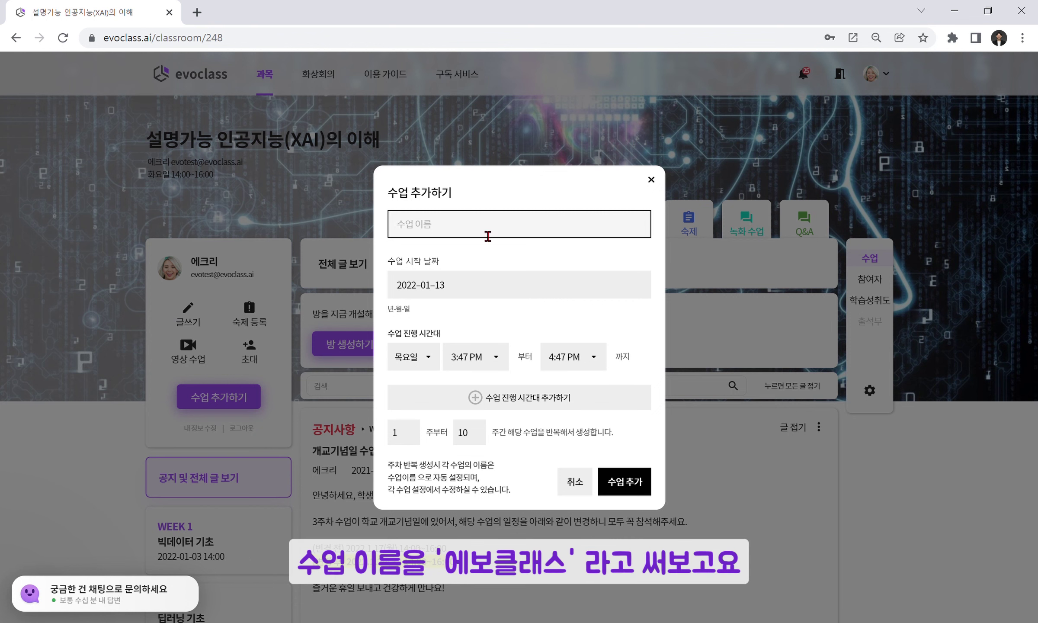
pyautogui.write('ㅇ')
pyautogui.write('보클래스')
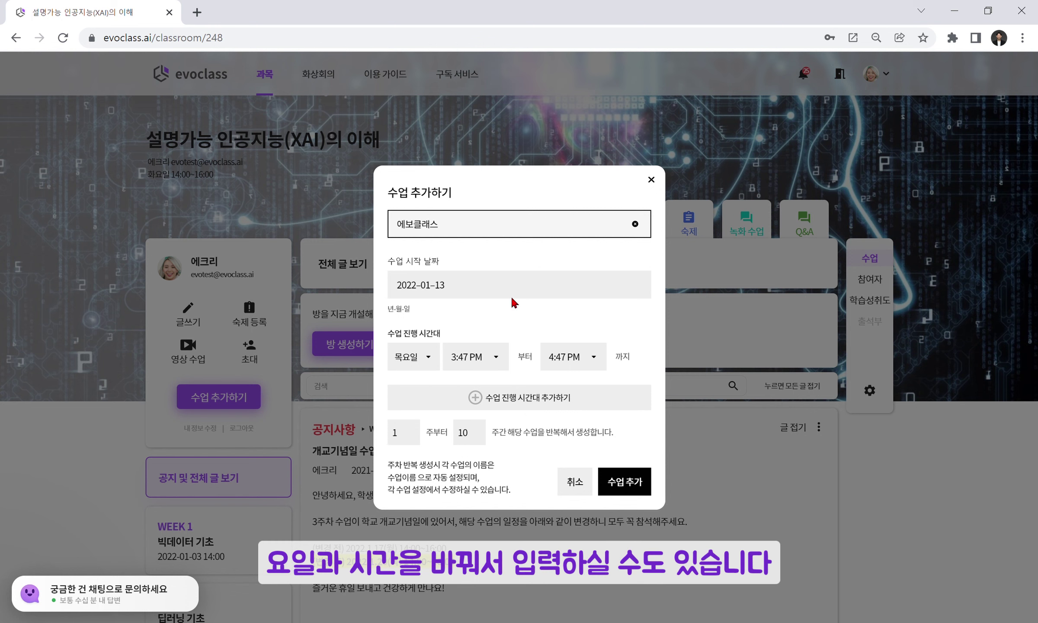
pyautogui.click(482, 399)
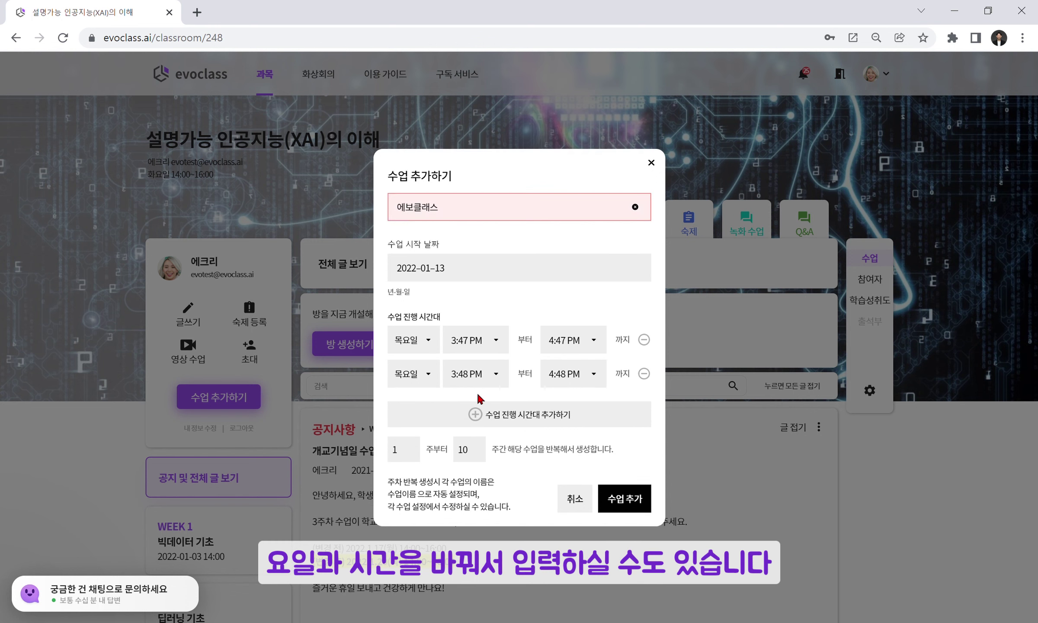
pyautogui.click(431, 375)
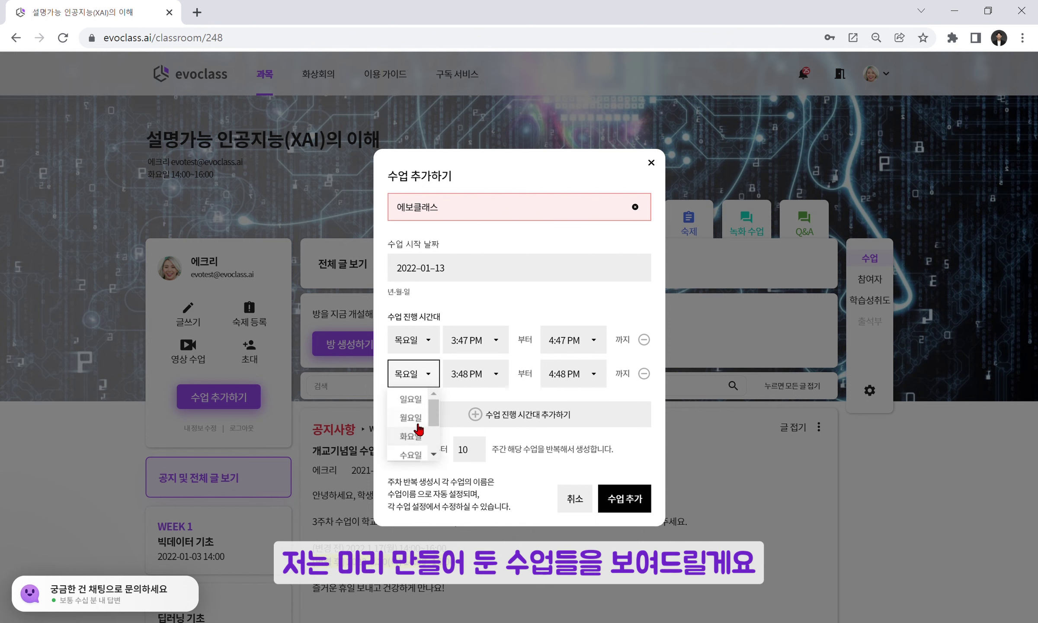
pyautogui.click(413, 422)
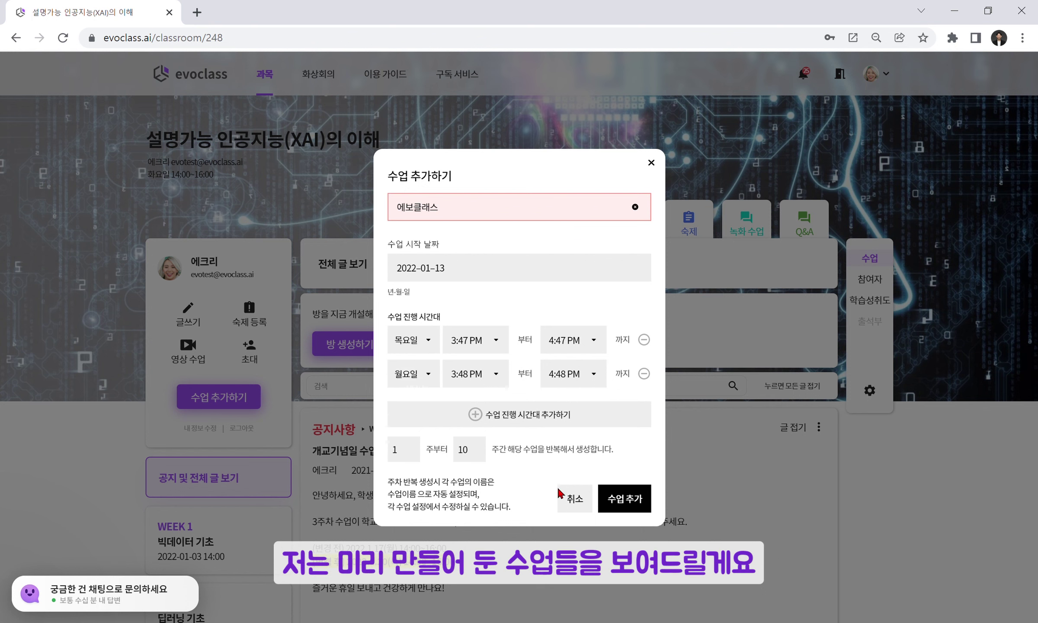
pyautogui.click(571, 502)
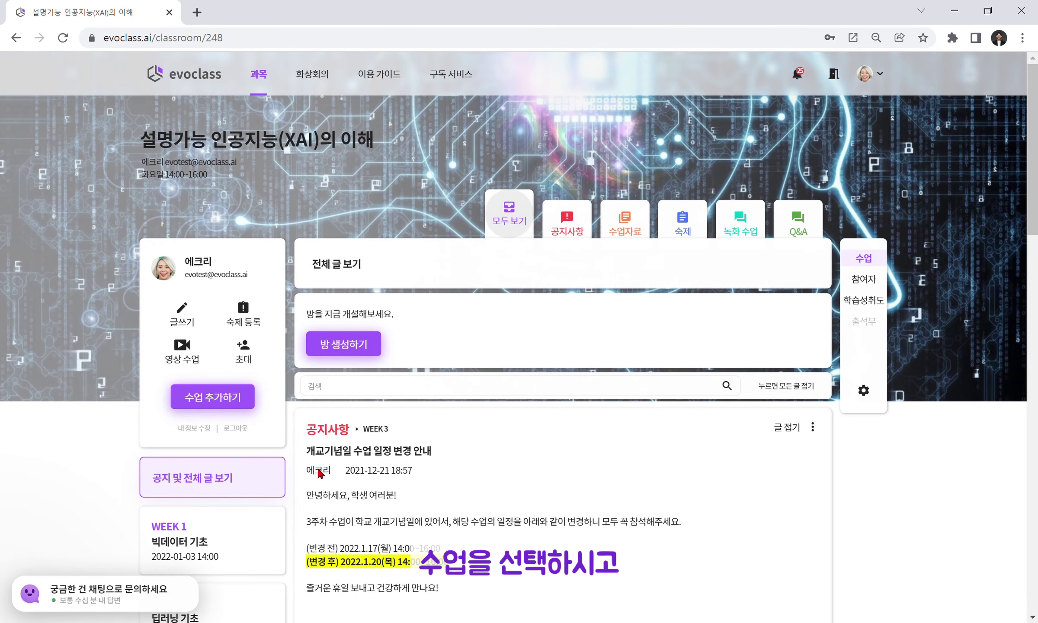
# Open the WEEK 1 lesson 빅데이터 기초 and bring up its deletion confirmation, cancelling without deleting the lesson.
pyautogui.click(262, 531)
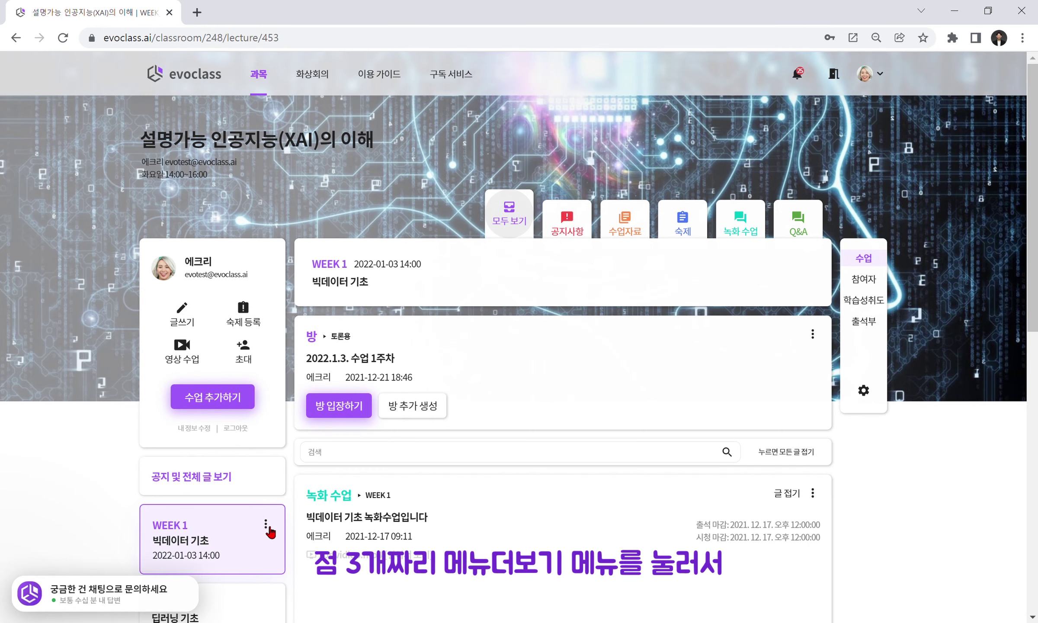
pyautogui.click(267, 524)
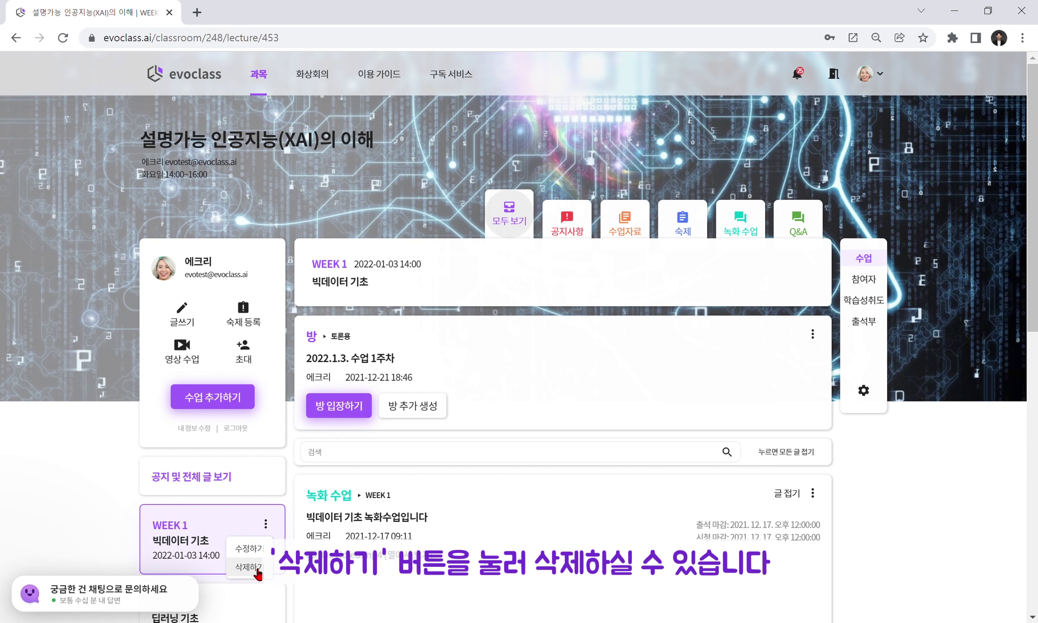
pyautogui.click(258, 570)
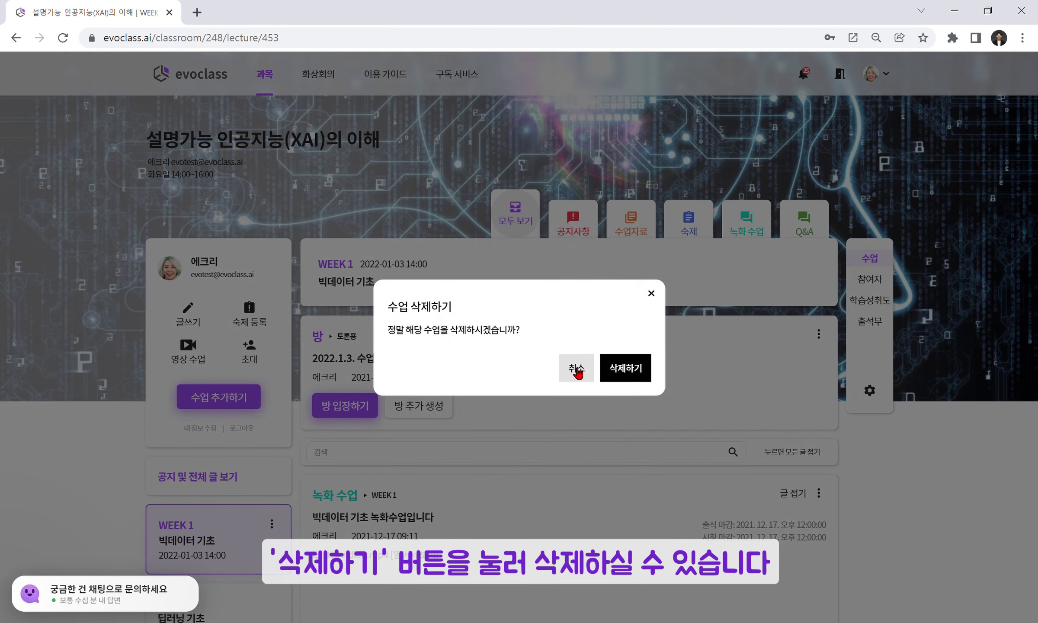
pyautogui.click(576, 370)
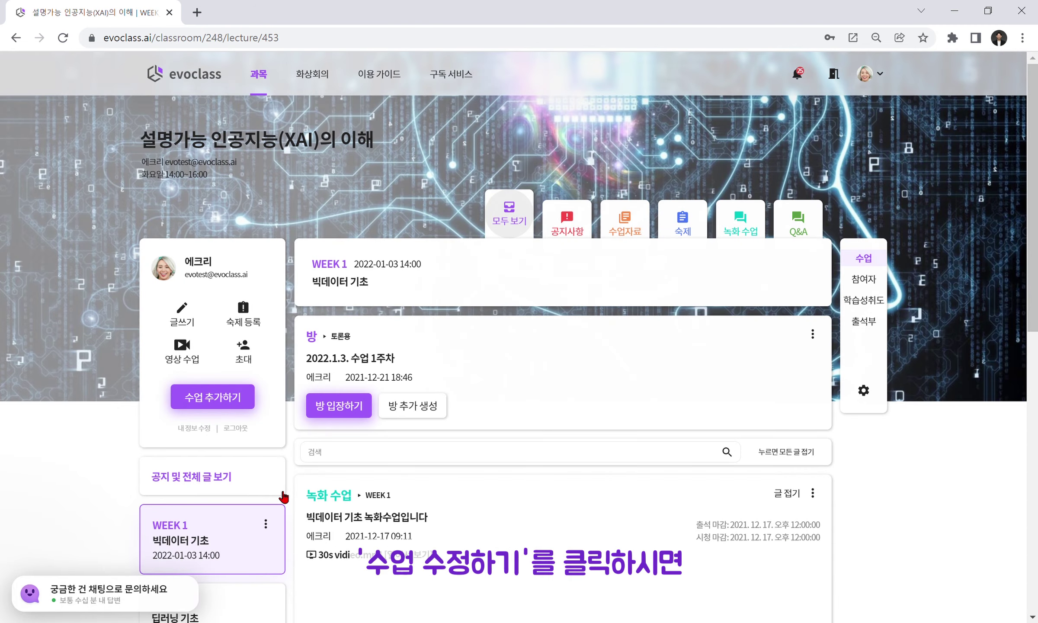
# Examine the edit form of the WEEK 1 lesson and leave it without making changes.
pyautogui.click(266, 525)
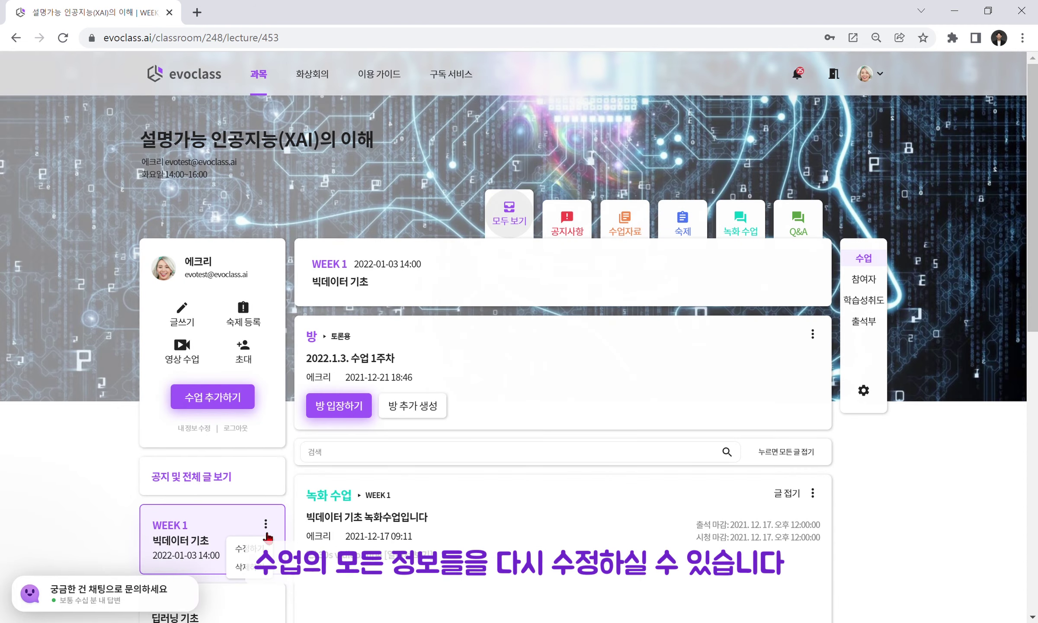
pyautogui.click(259, 549)
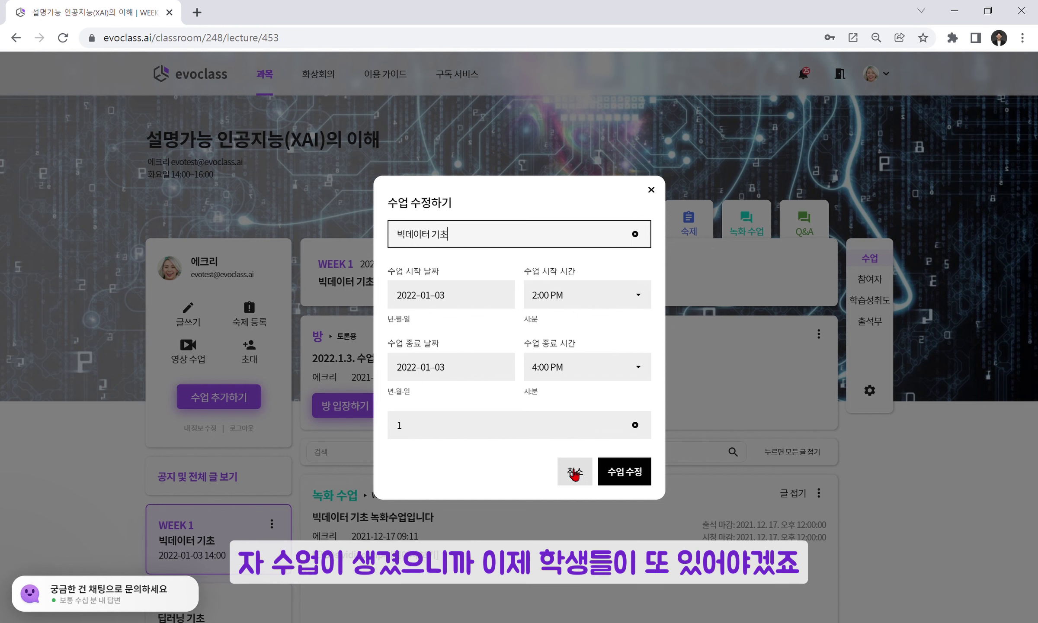
pyautogui.click(574, 474)
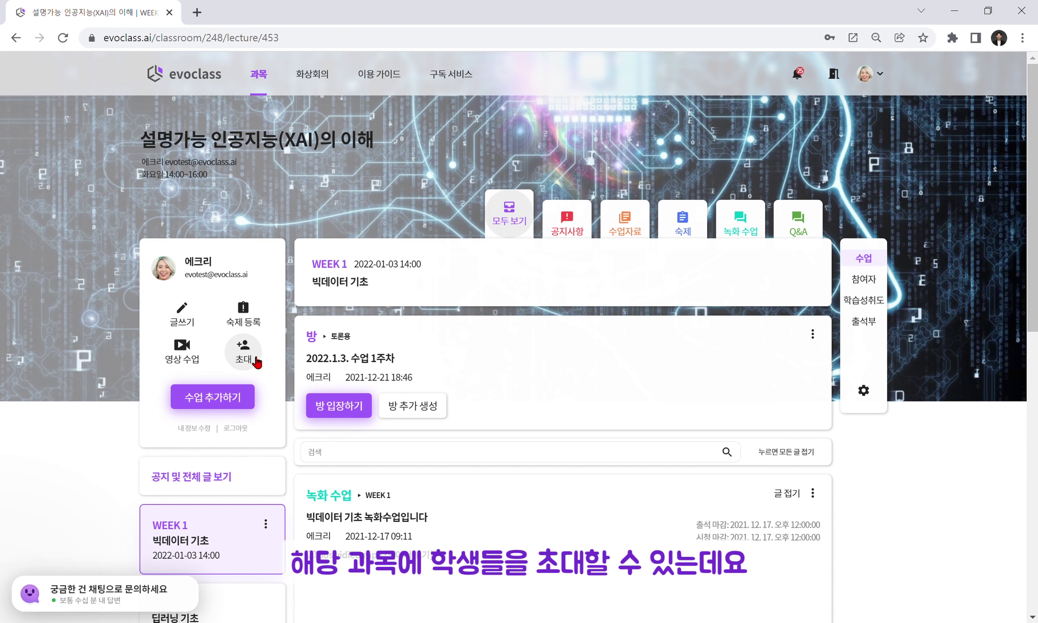
# Review the course invitation options and the roles available for invitees, and close them without inviting anyone.
pyautogui.click(257, 362)
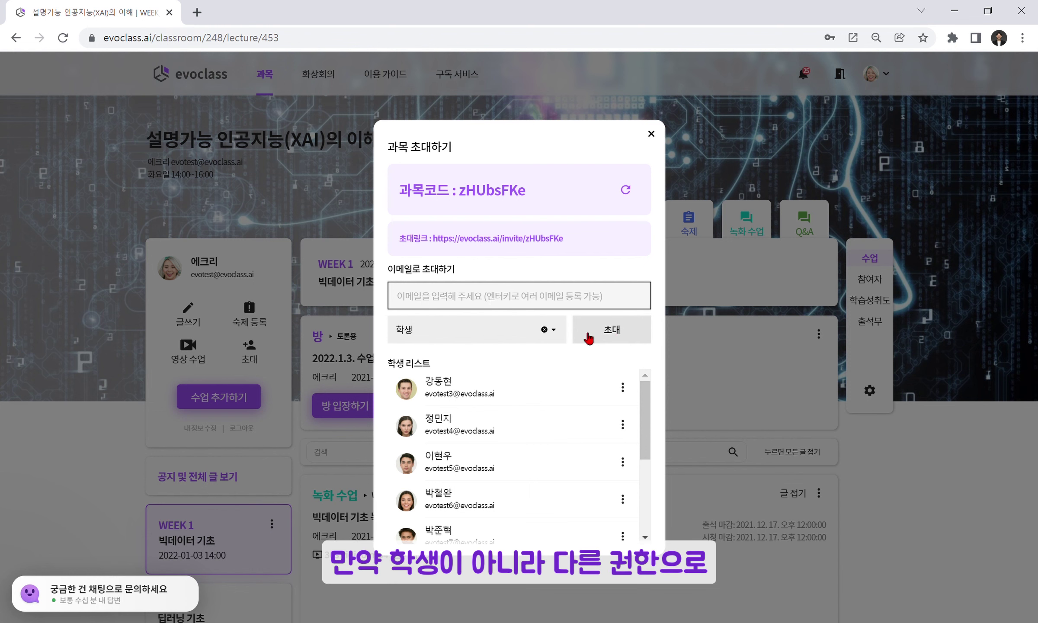
pyautogui.click(559, 333)
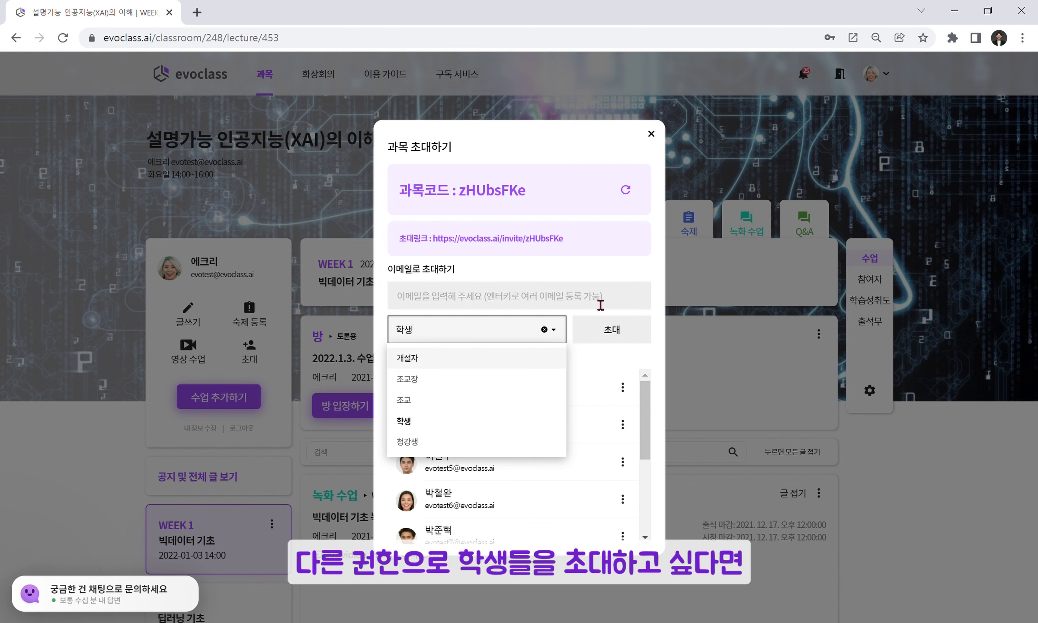
pyautogui.click(600, 305)
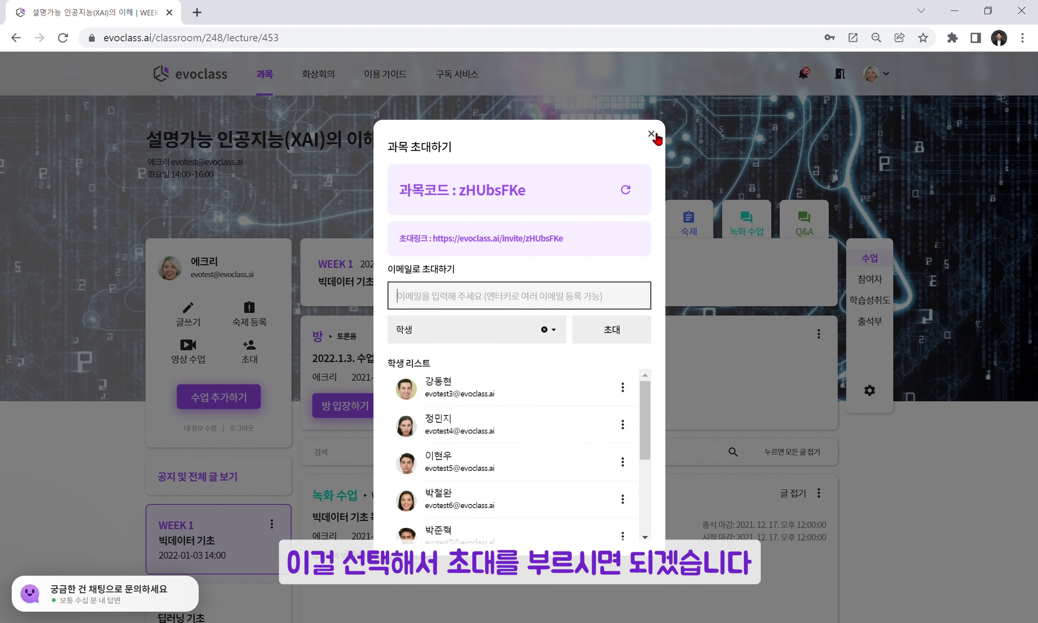
pyautogui.click(652, 135)
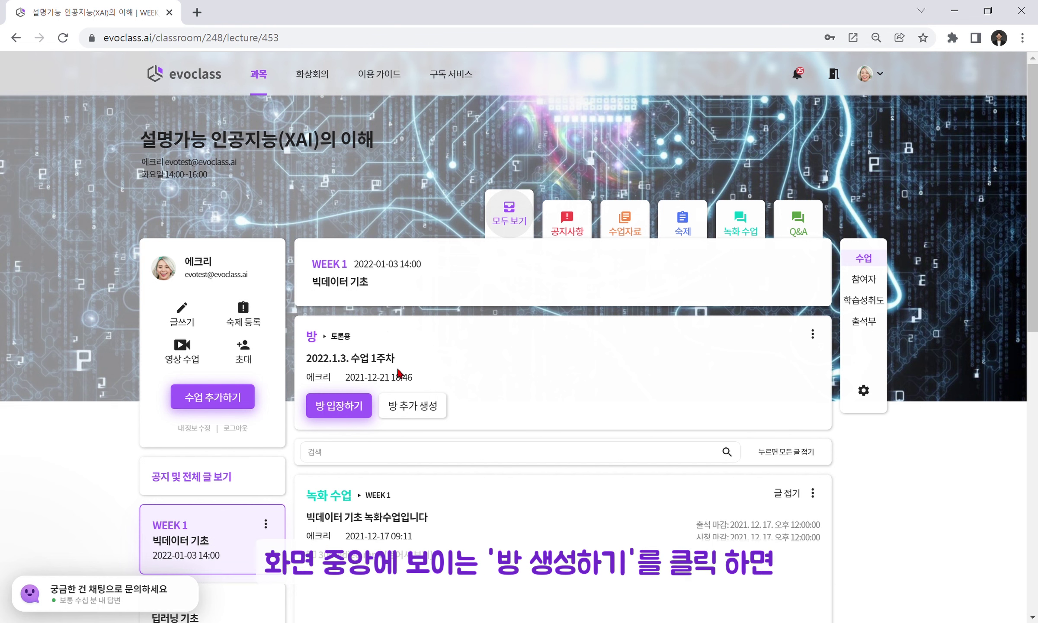
# Review the room types and week choices for an additional WEEK 1 video room without creating it, and check the existing room's management options.
pyautogui.scroll(-2, 224, 402)
pyautogui.click(422, 334)
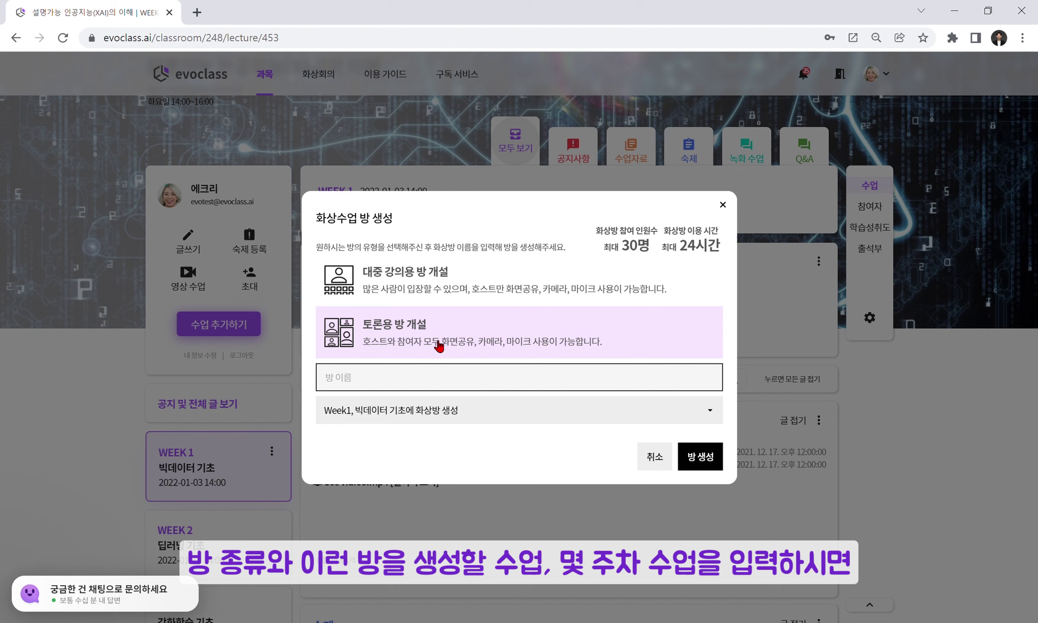
pyautogui.click(447, 422)
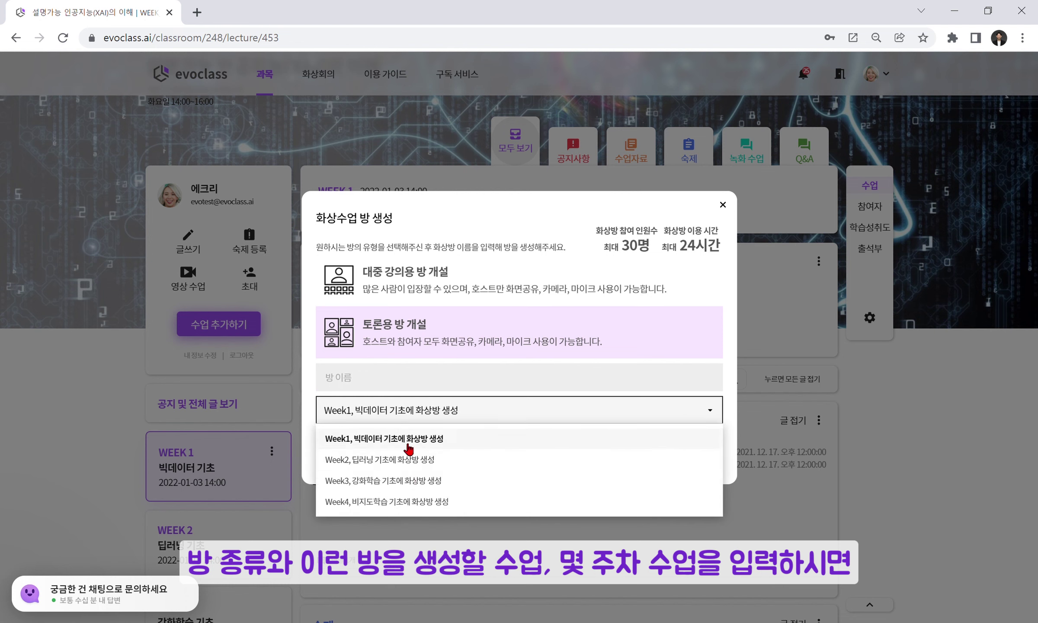
pyautogui.click(456, 387)
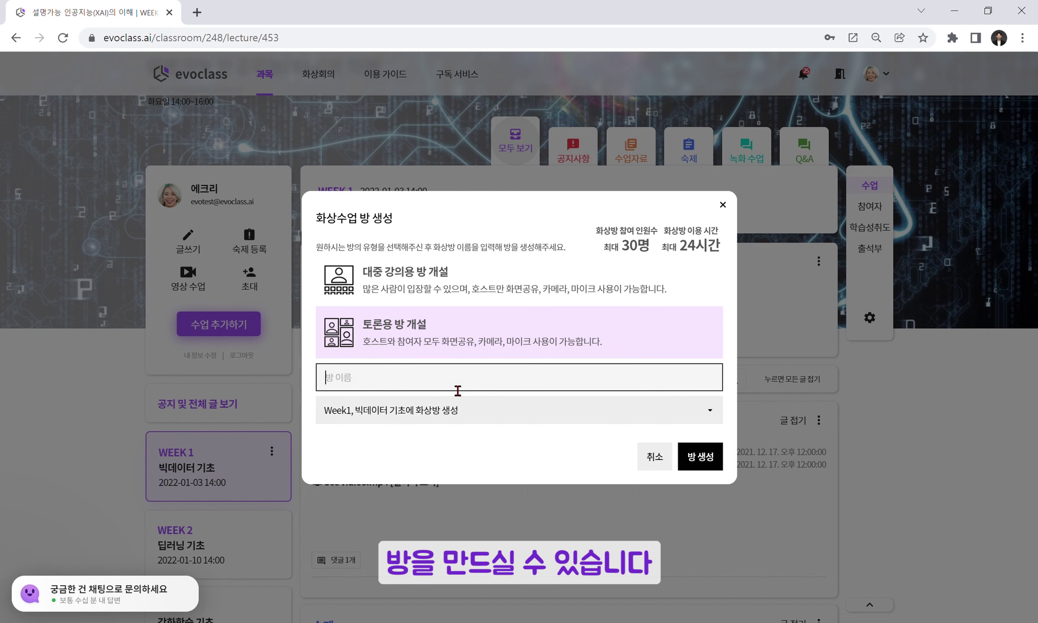
pyautogui.click(655, 456)
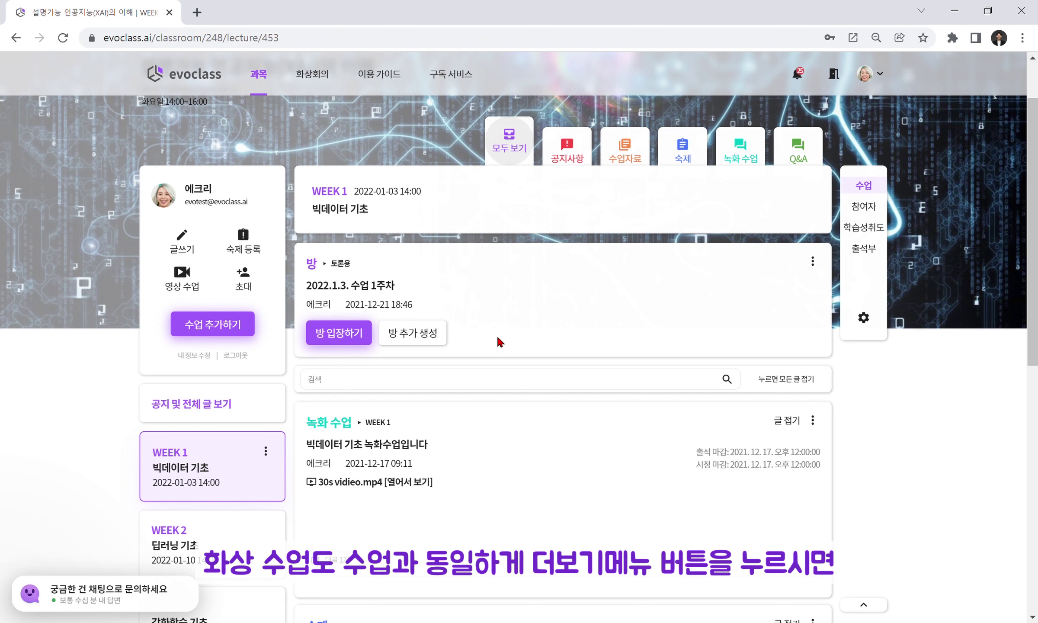
pyautogui.click(817, 262)
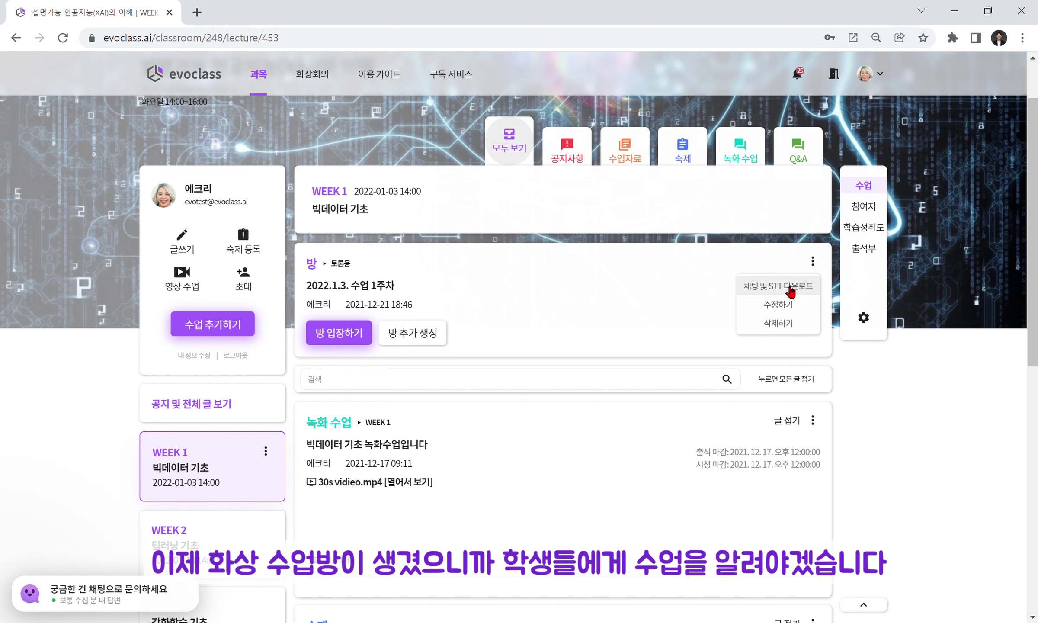
pyautogui.click(501, 294)
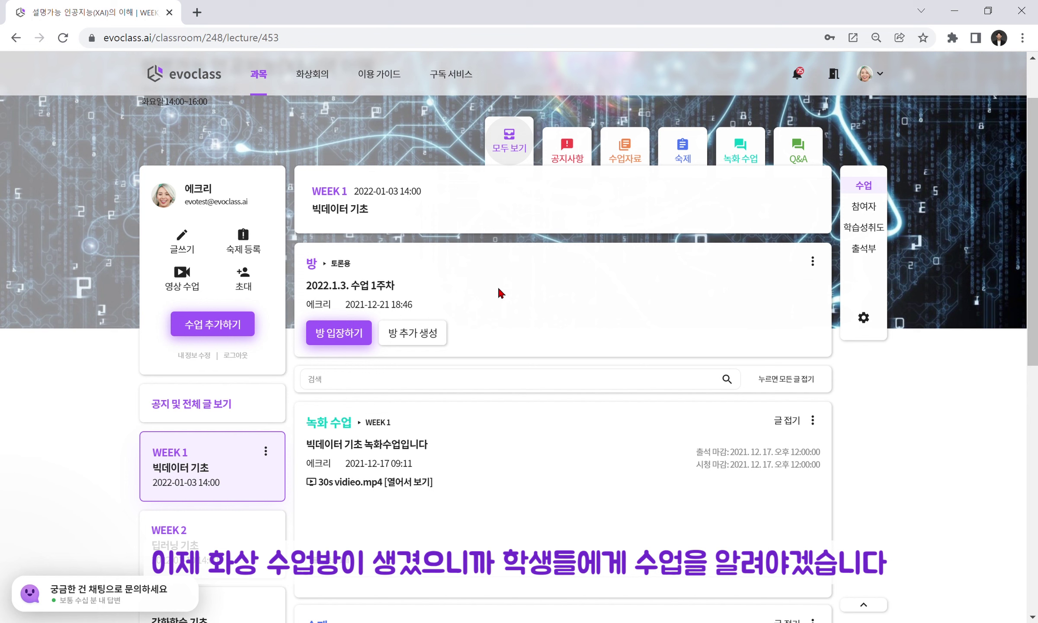
# Start a new post in the 공지사항 category for Week1, 빅데이터 기초, with 알림톡 보내기 turned off.
pyautogui.click(182, 240)
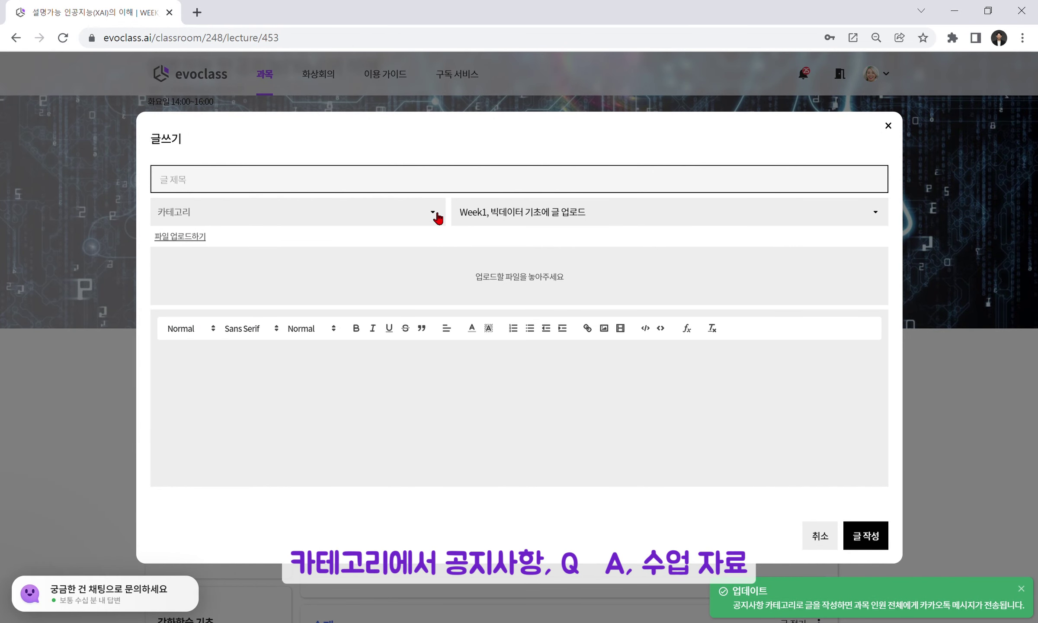
pyautogui.click(432, 212)
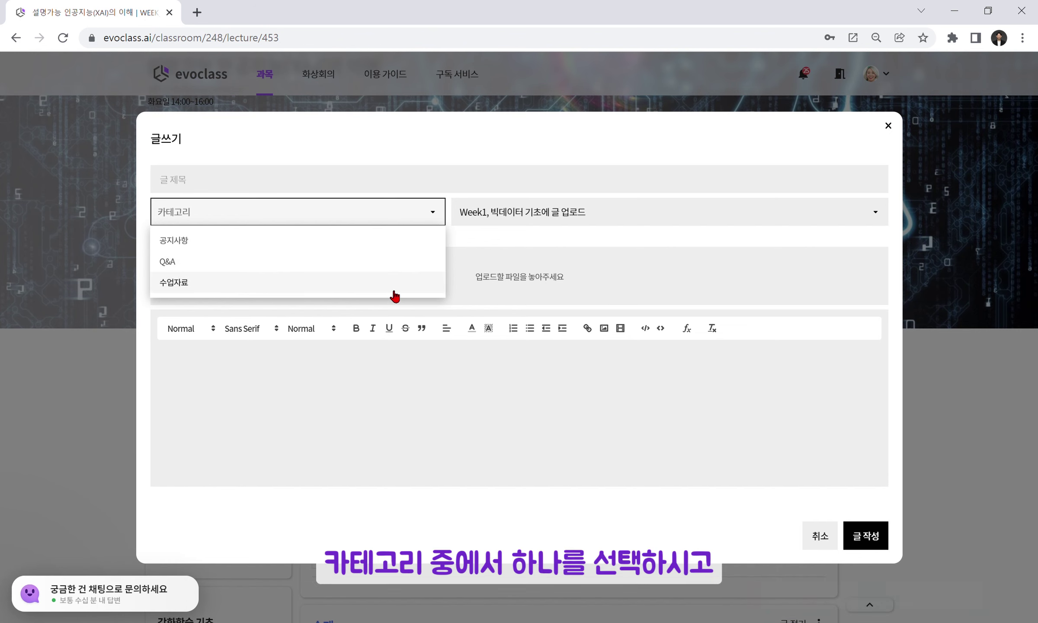
pyautogui.click(391, 243)
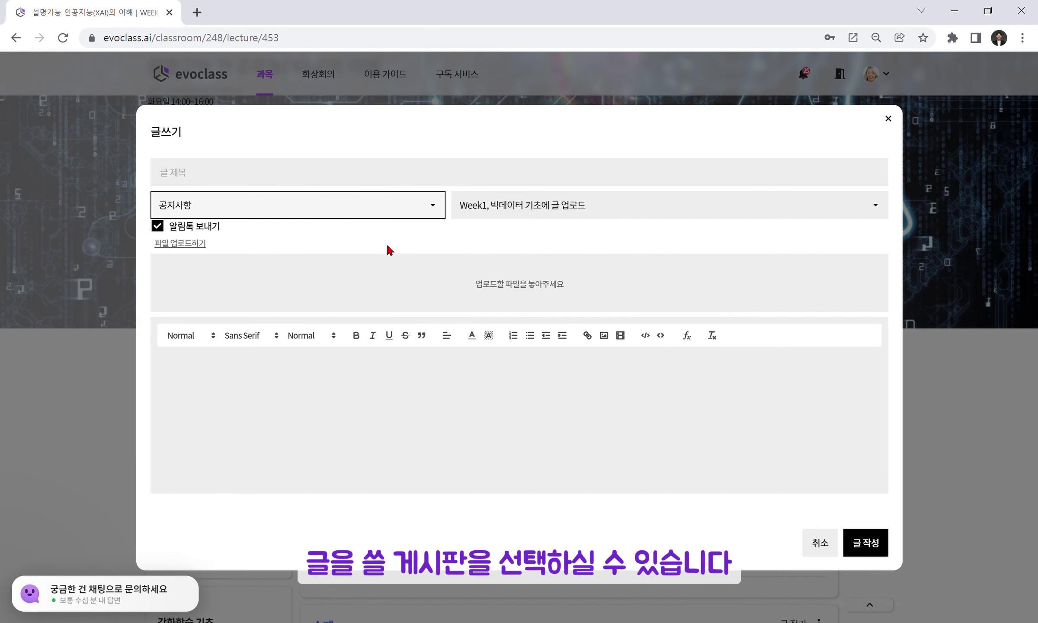
pyautogui.click(526, 210)
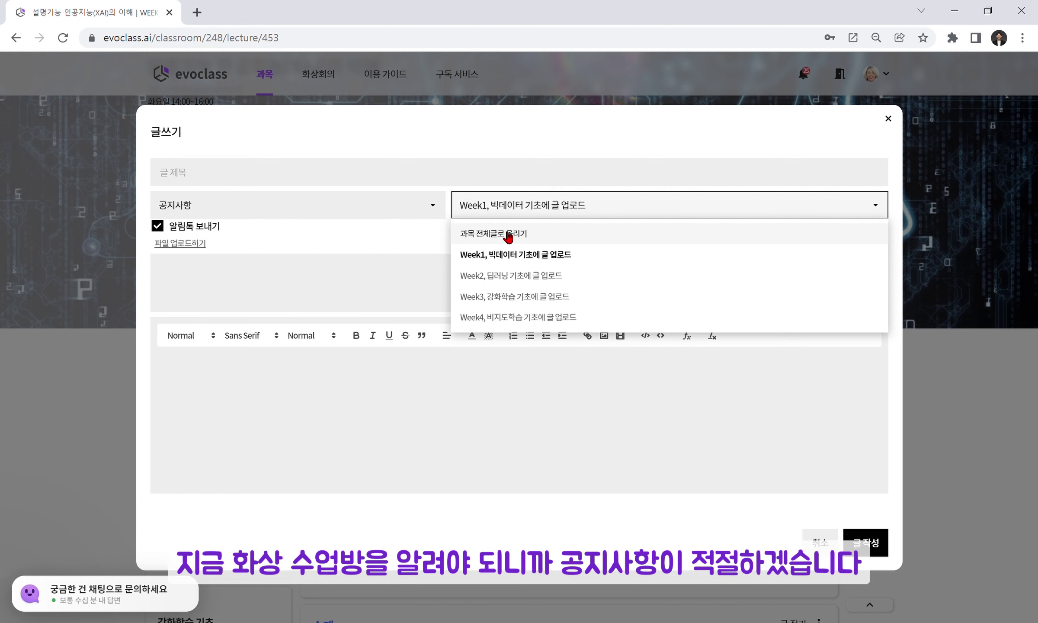
pyautogui.click(512, 258)
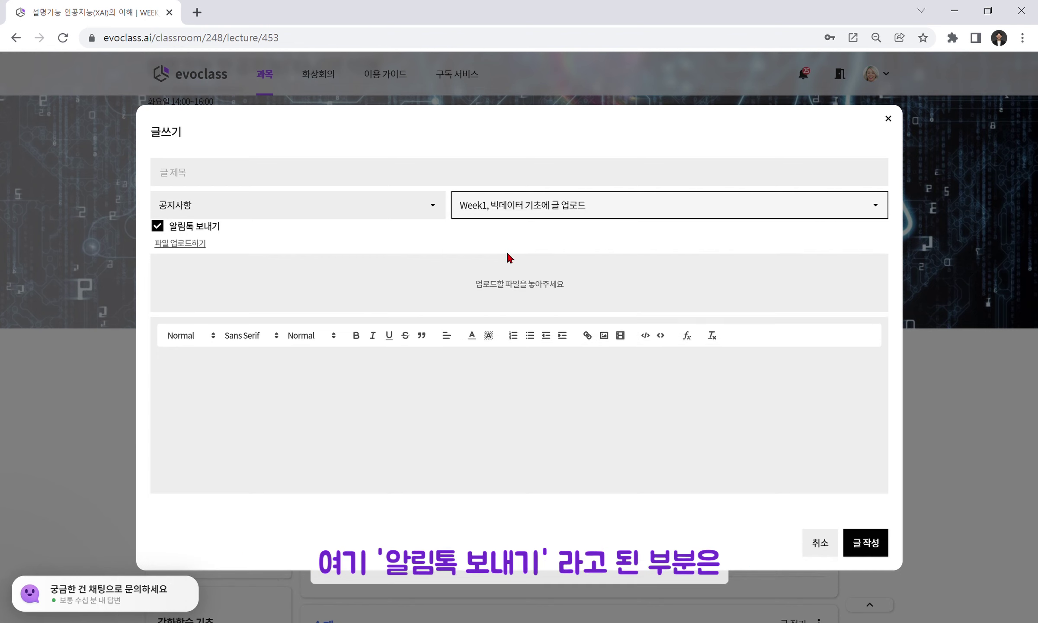
pyautogui.click(164, 229)
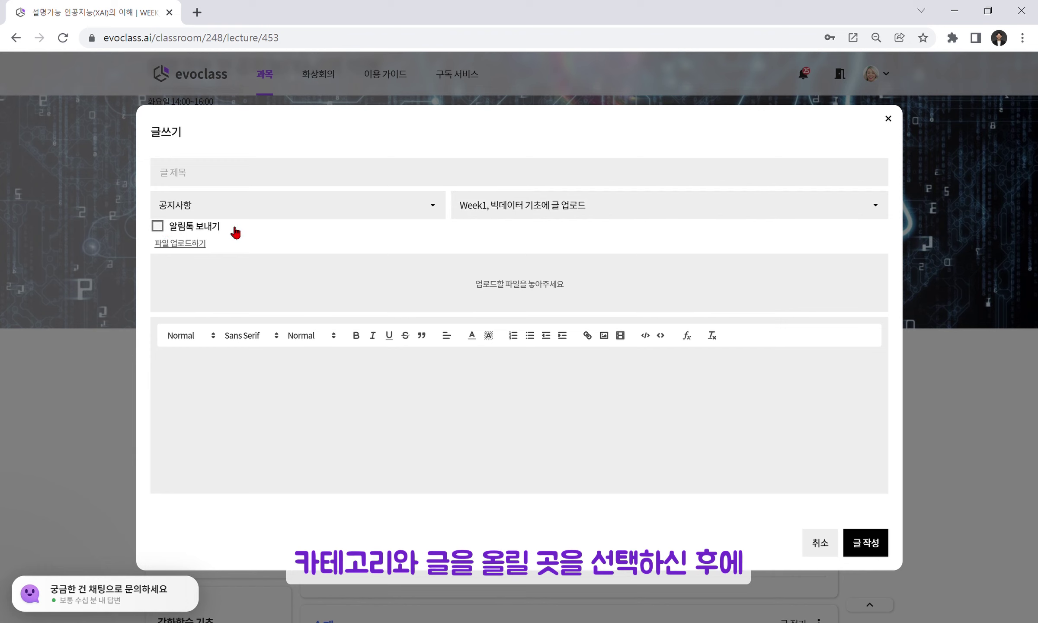
# Examine the title, body and file upload areas of the drafted notice, and cancel the post without publishing it.
pyautogui.click(286, 184)
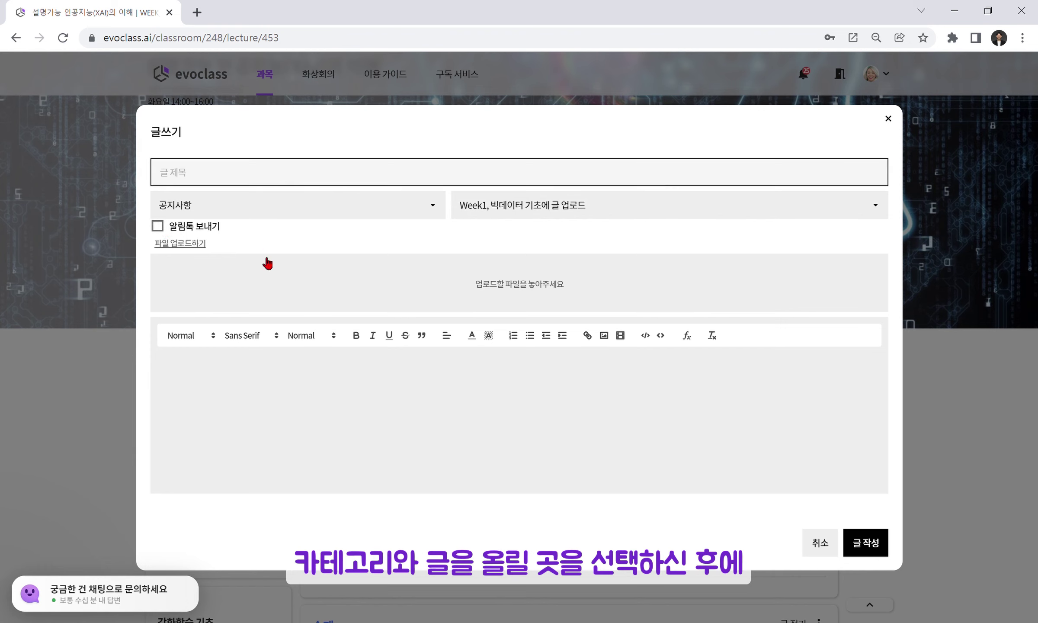
pyautogui.click(358, 382)
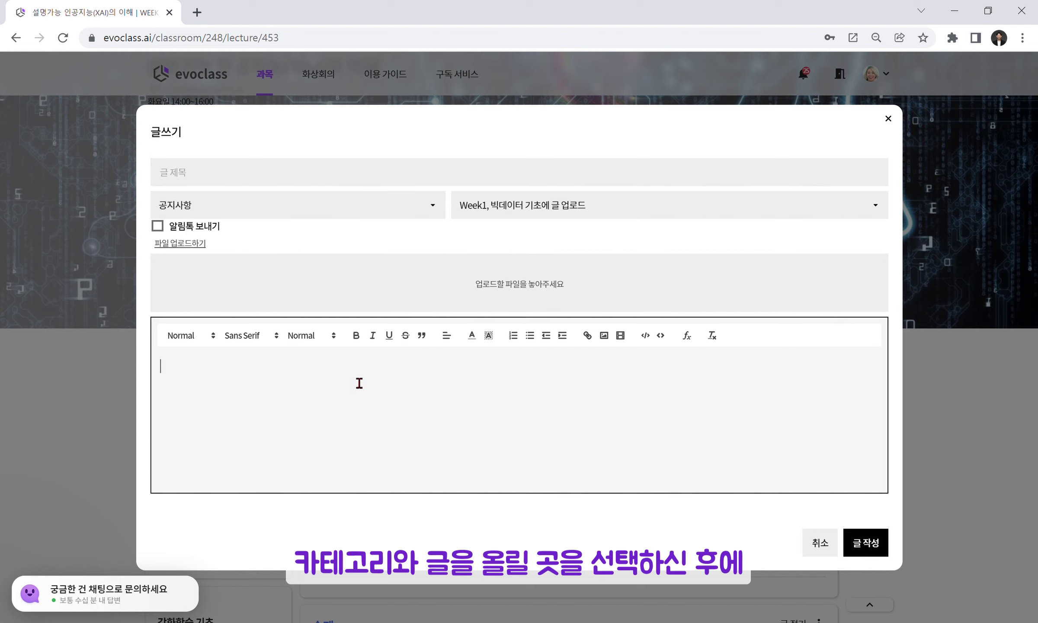
pyautogui.click(493, 275)
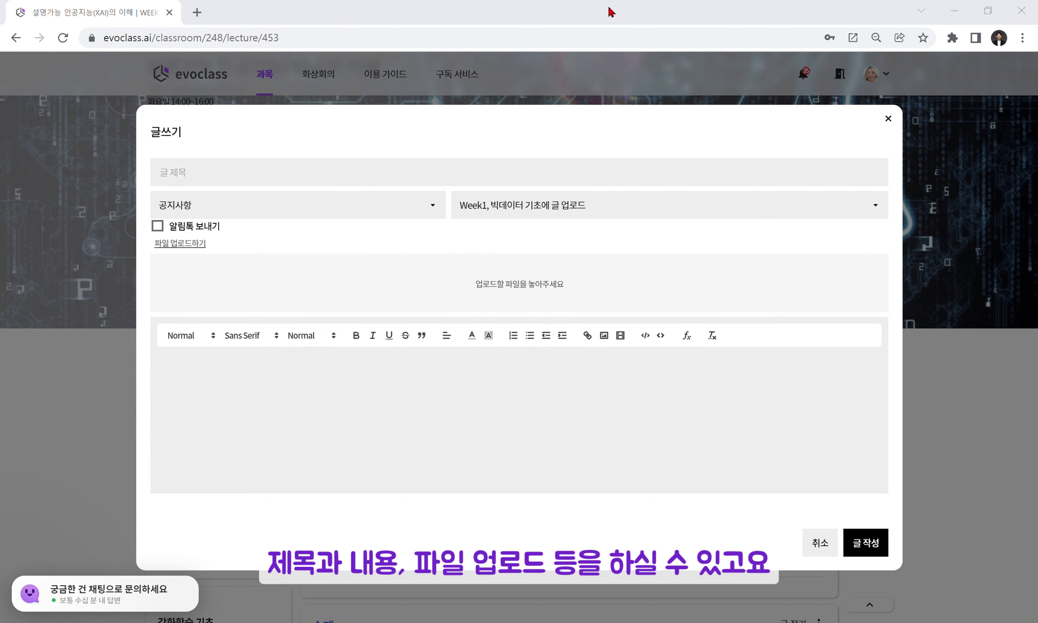
pyautogui.click(817, 544)
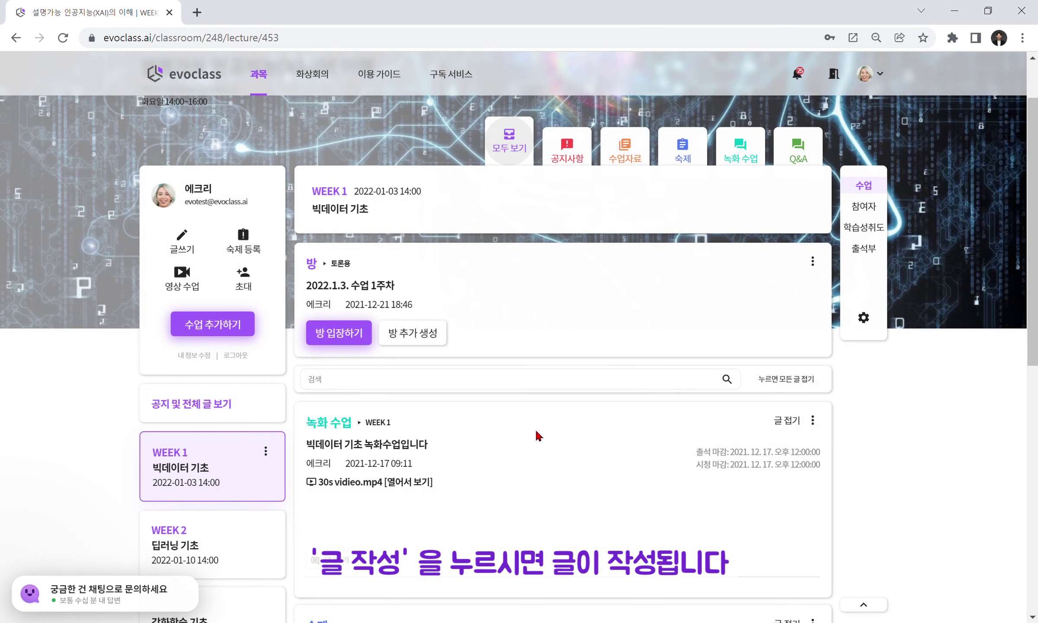
# Review the homework registration form, including its title and maximum score fields, and cancel it without registering anything.
pyautogui.scroll(-2, 450, 438)
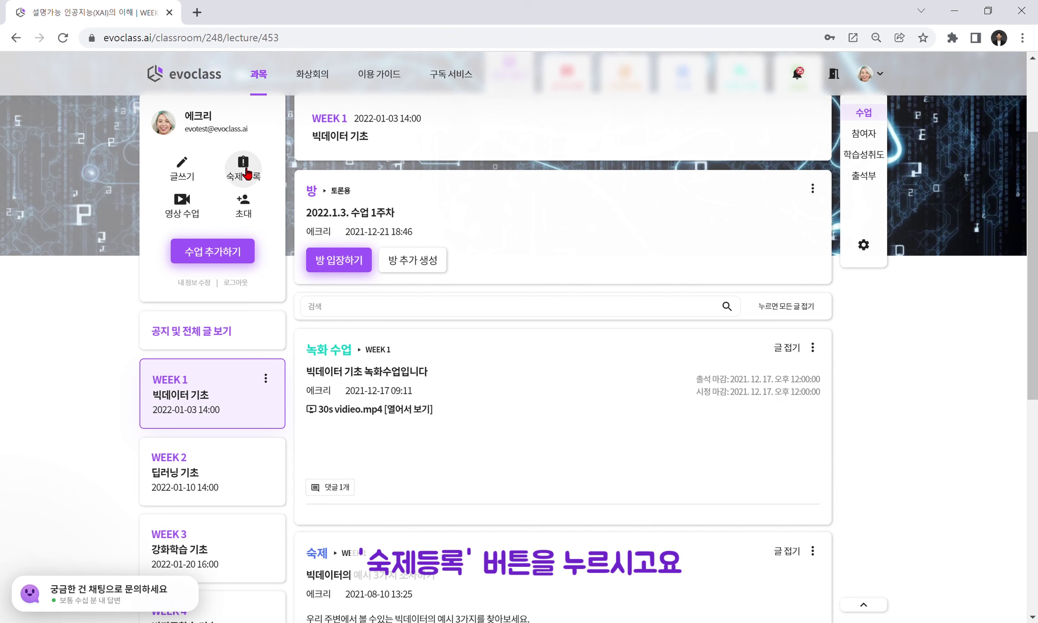
pyautogui.click(243, 170)
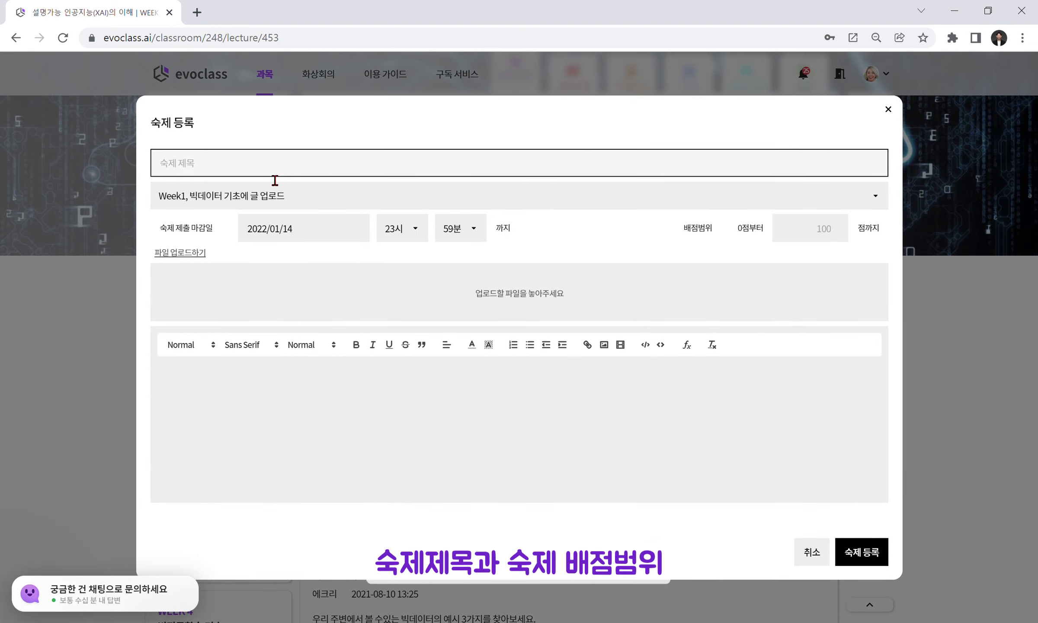
pyautogui.click(807, 237)
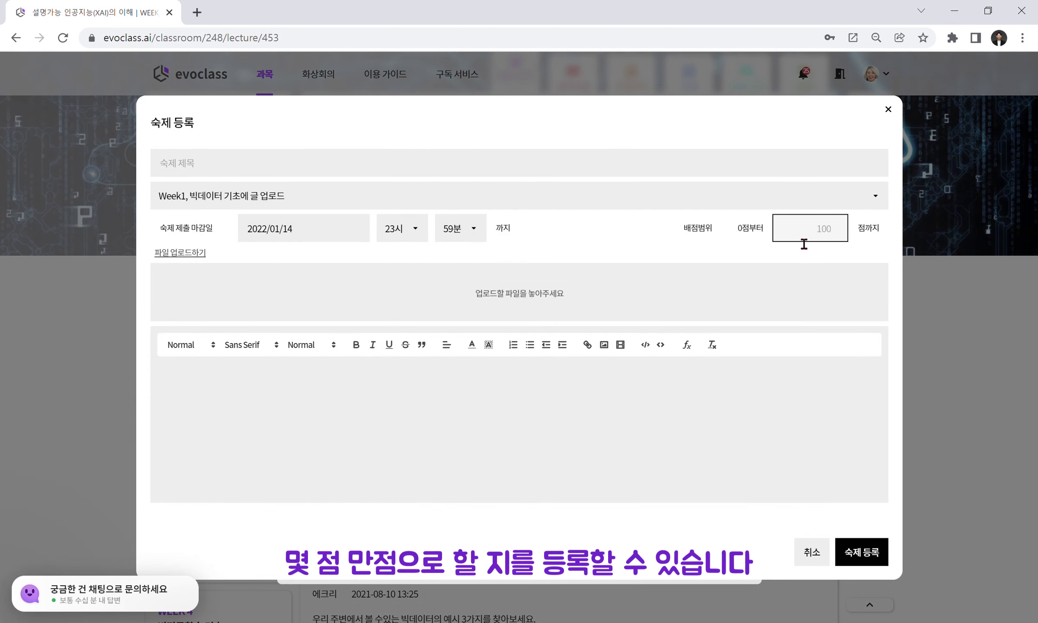
pyautogui.click(812, 552)
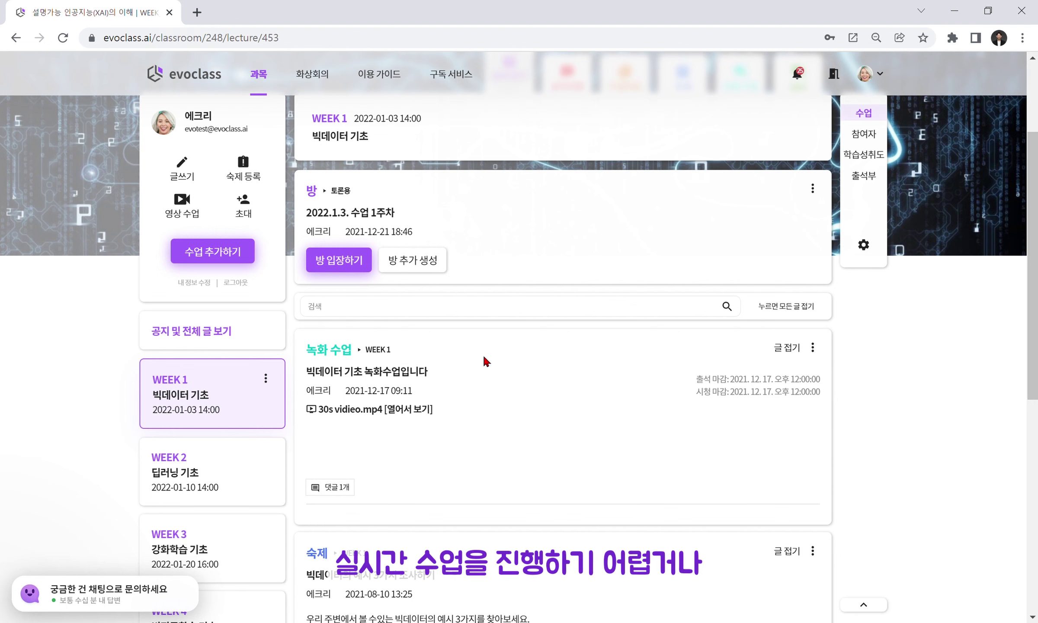
# Review the recorded lesson upload form and its video file selection, and cancel it without uploading a video.
pyautogui.click(189, 213)
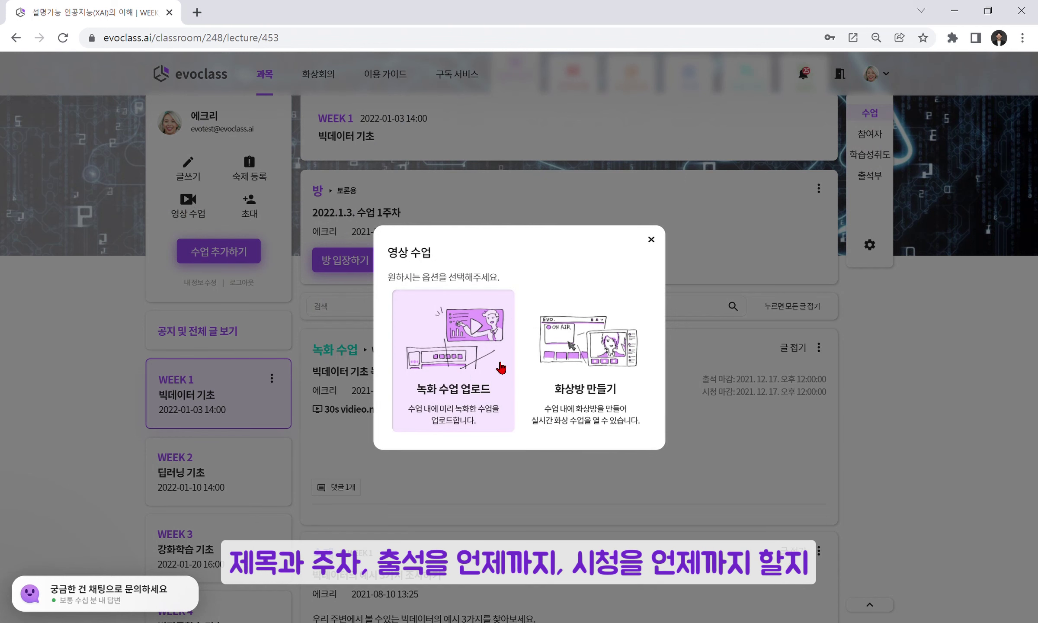
pyautogui.click(497, 363)
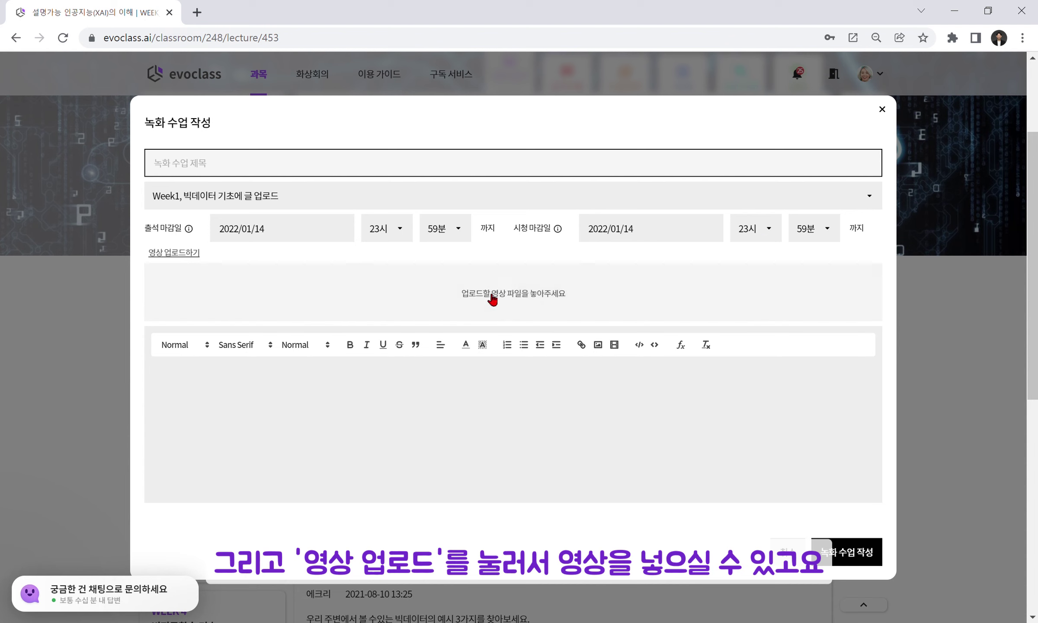
pyautogui.click(180, 254)
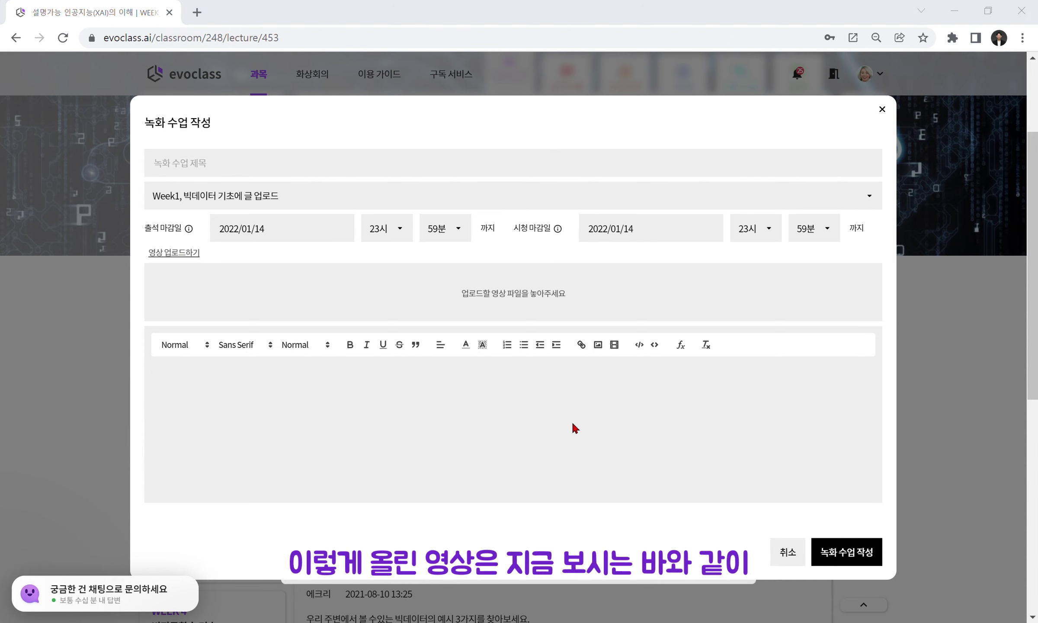
pyautogui.click(795, 555)
# Expand the WEEK 1 recorded lesson video 30s vidieo.mp4, play it briefly and pause it.
pyautogui.scroll(-1, 518, 324)
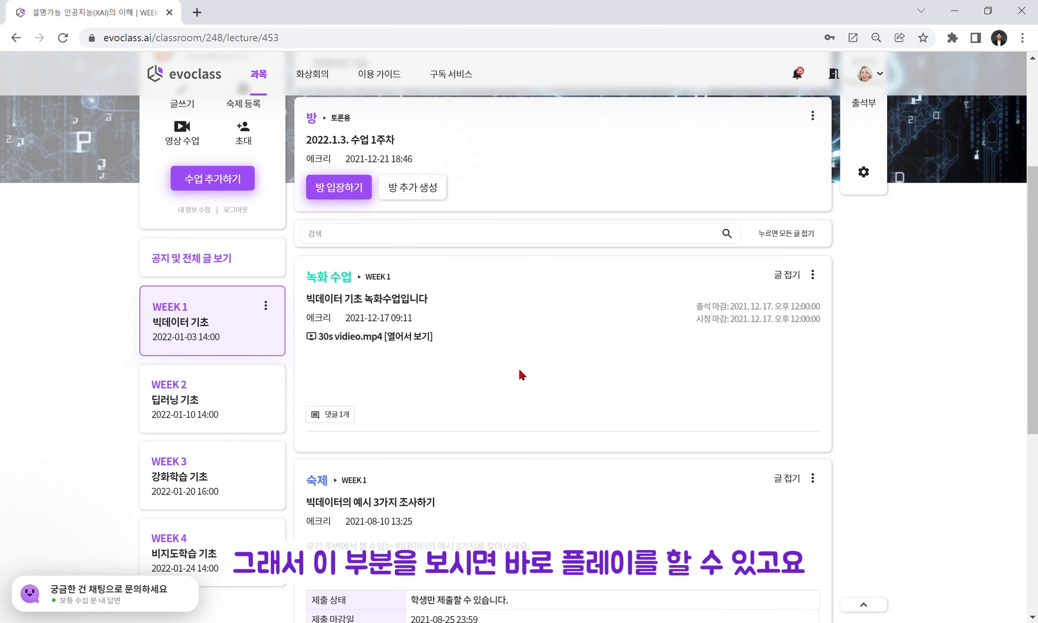
pyautogui.click(395, 341)
pyautogui.scroll(-1, 575, 294)
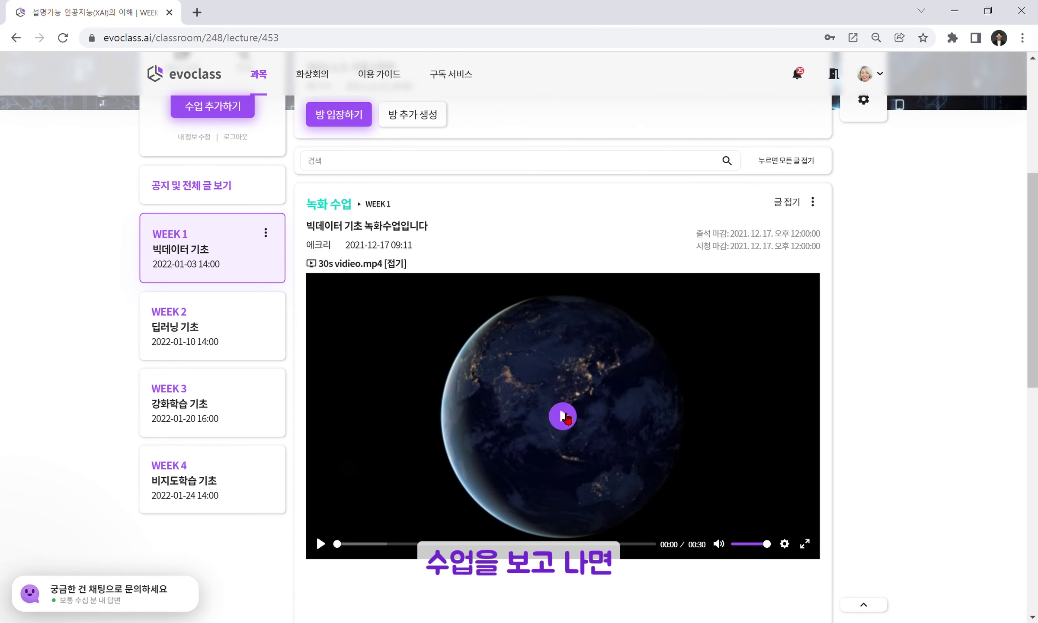
pyautogui.click(564, 416)
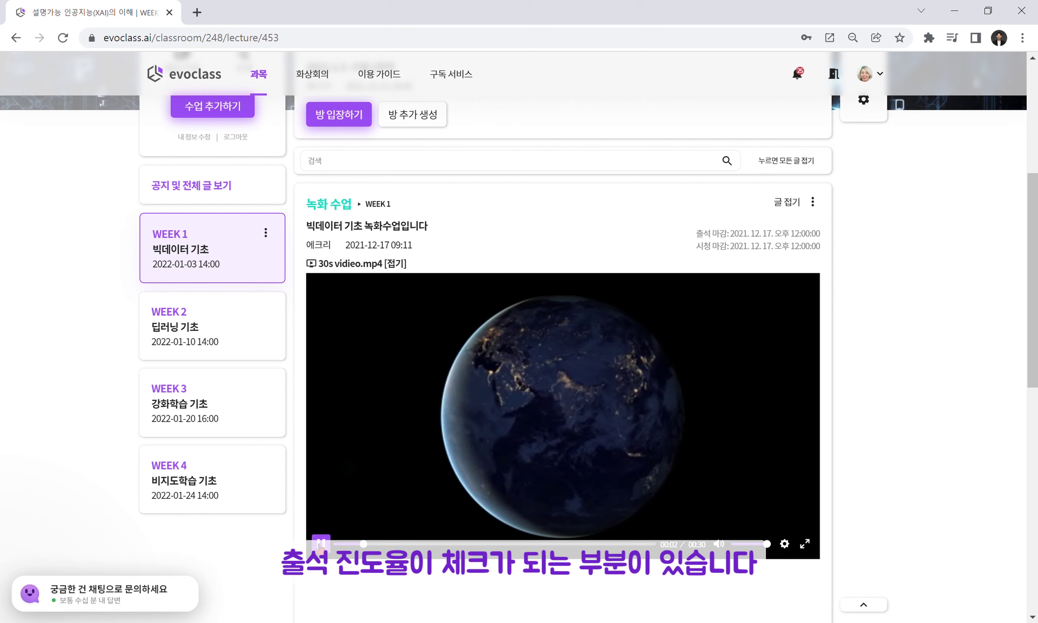
pyautogui.click(320, 544)
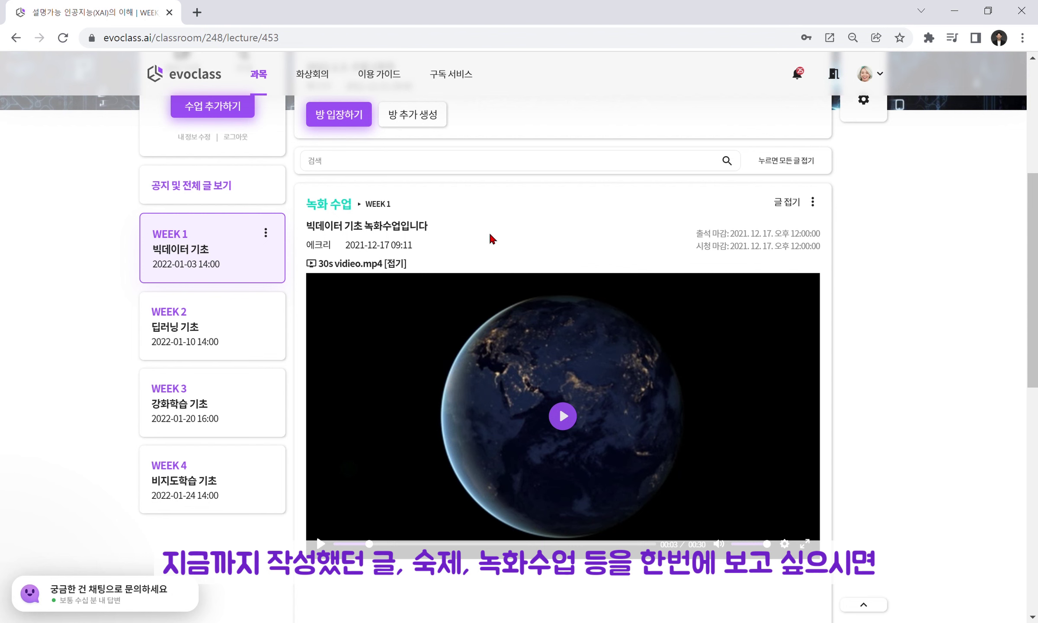
# View all of the course's posts and browse them by category: 모두 보기, 공지사항, 수업자료, 숙제 and 녹화 수업.
pyautogui.scroll(2, 494, 234)
pyautogui.scroll(-2, 530, 271)
pyautogui.scroll(2, 528, 264)
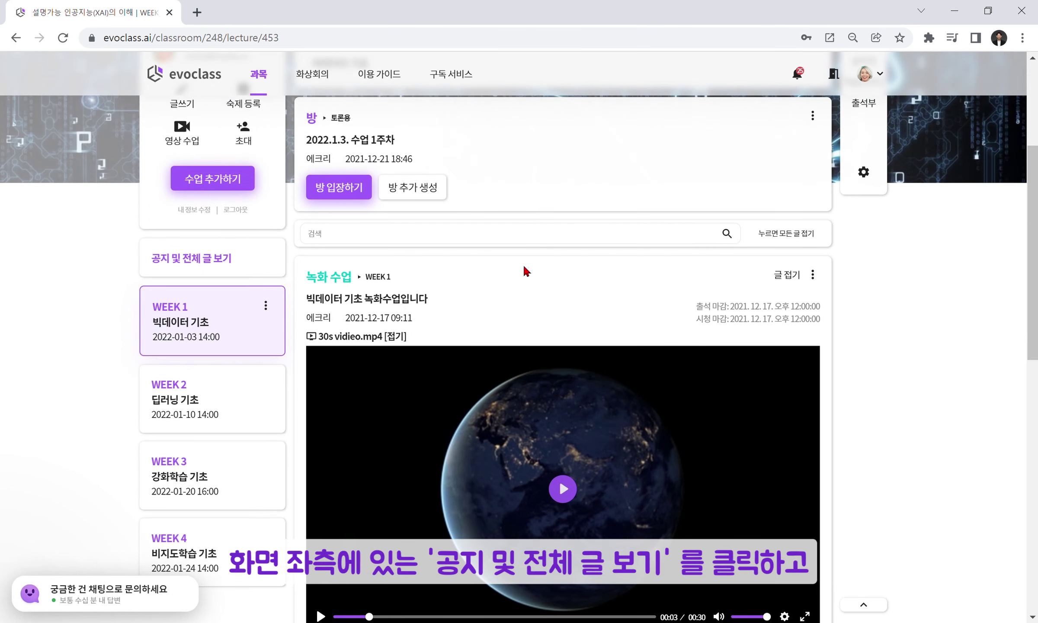
pyautogui.scroll(4, 487, 343)
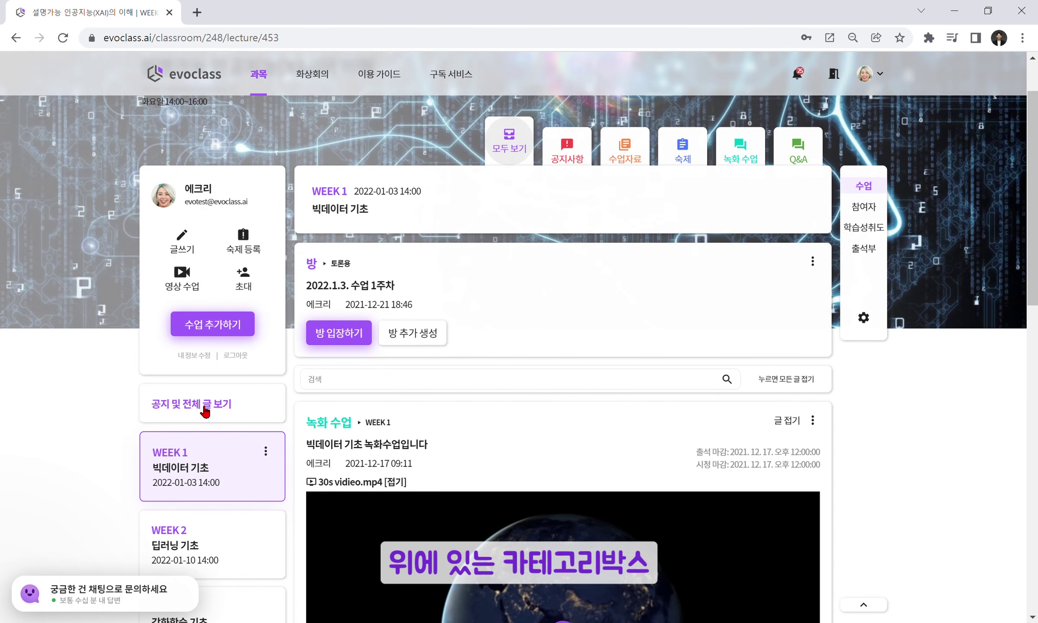
pyautogui.click(252, 405)
pyautogui.click(502, 158)
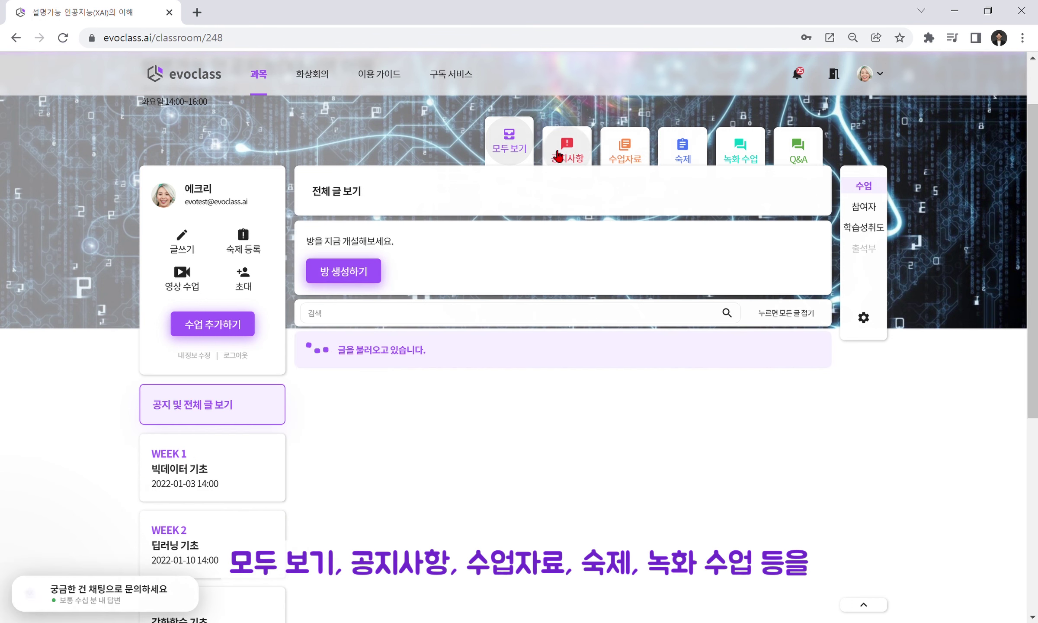
pyautogui.click(571, 152)
pyautogui.click(625, 147)
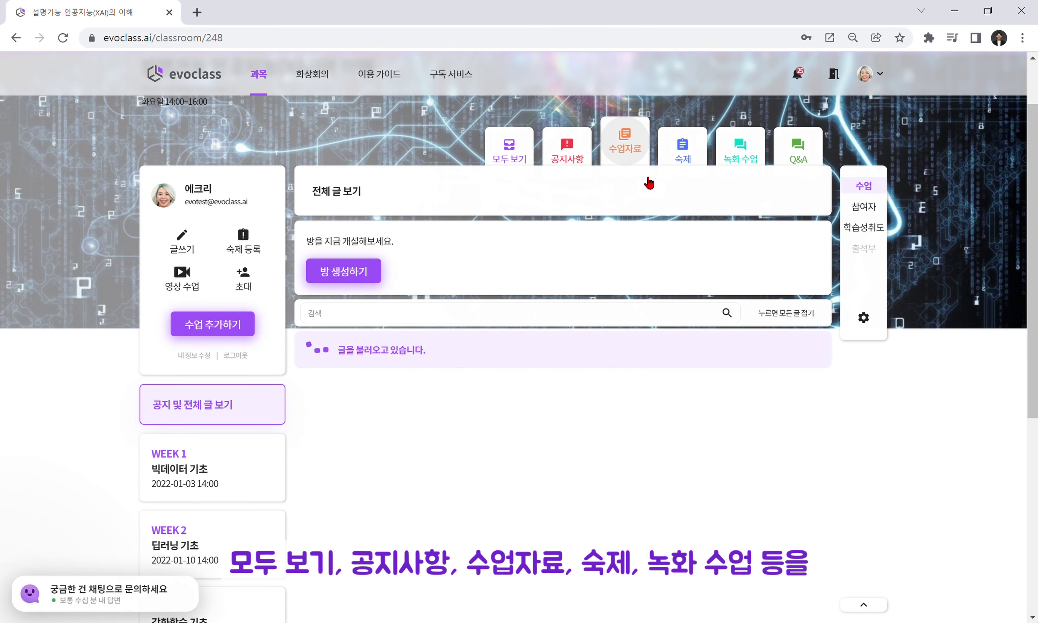
pyautogui.click(686, 156)
pyautogui.click(746, 151)
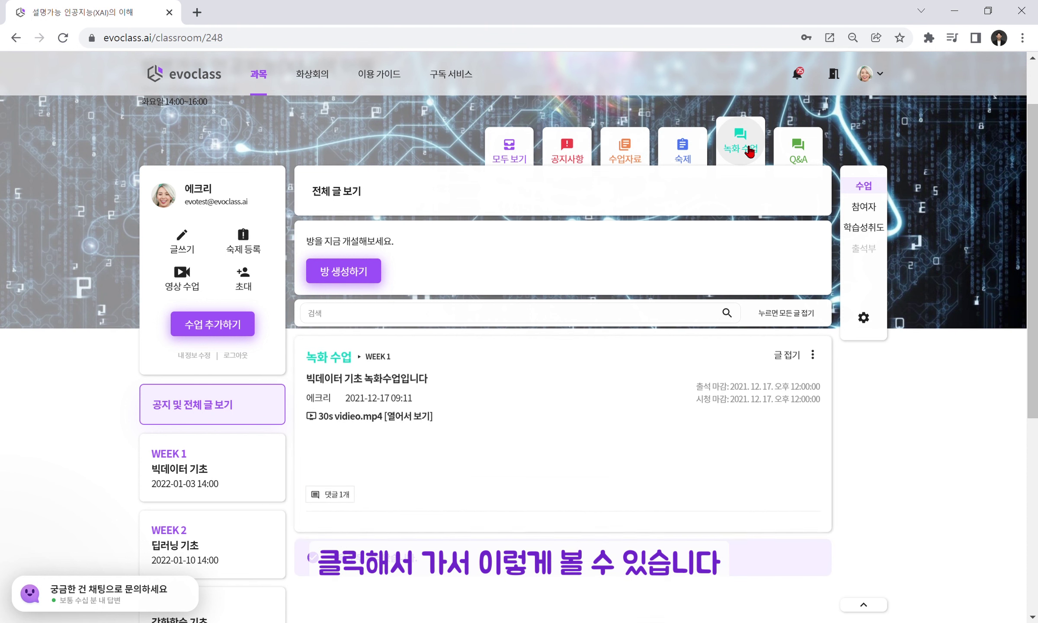
pyautogui.click(414, 314)
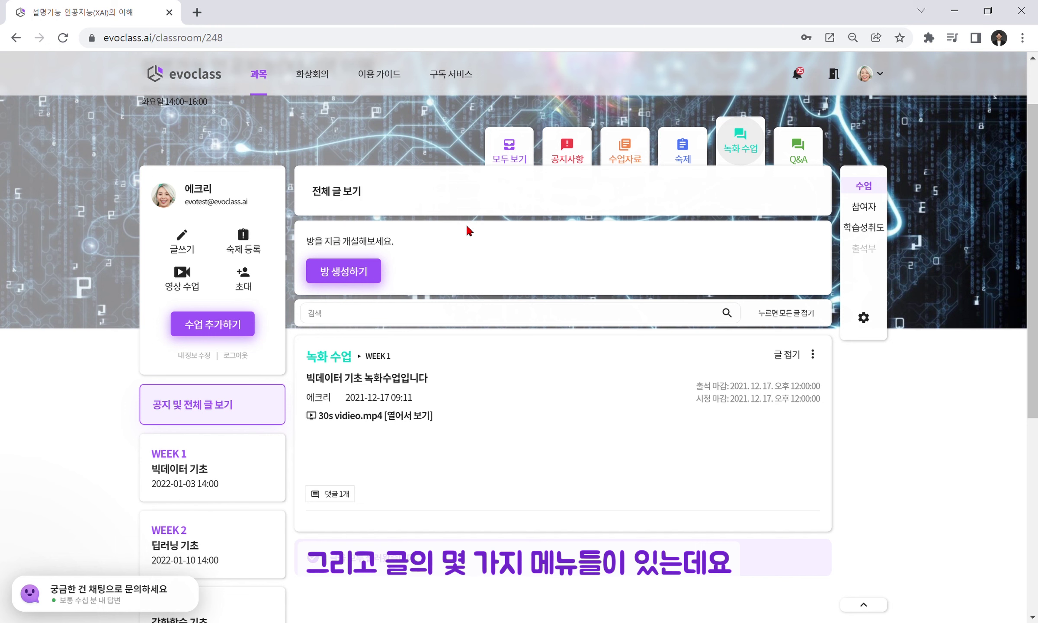
# In the WEEK 1 lesson, collapse and expand all posts at once, and do the same for the recorded lesson post alone.
pyautogui.click(208, 461)
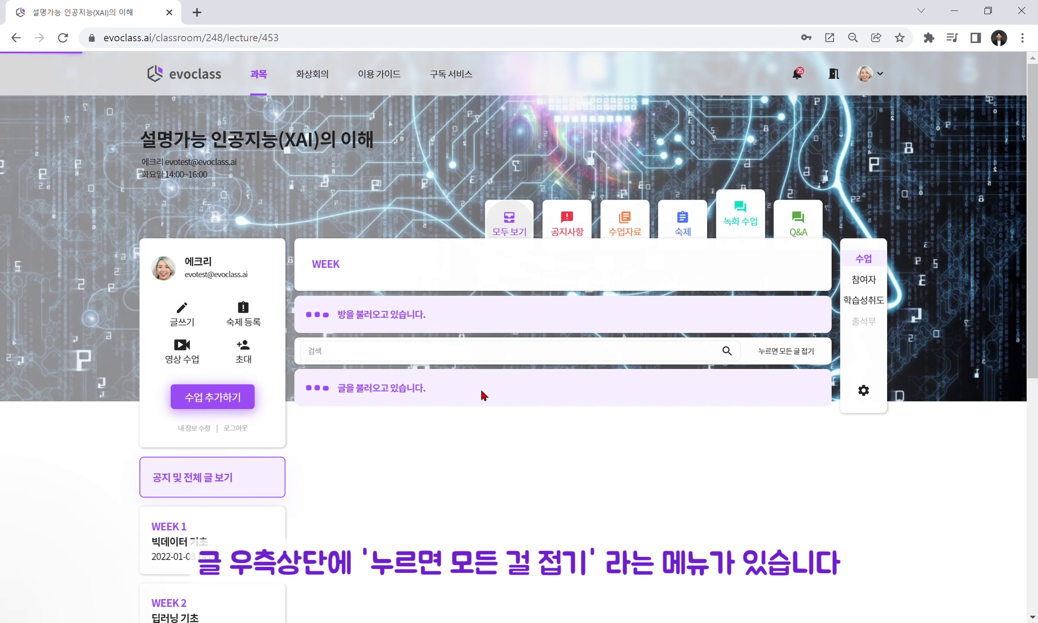
pyautogui.scroll(-2, 391, 448)
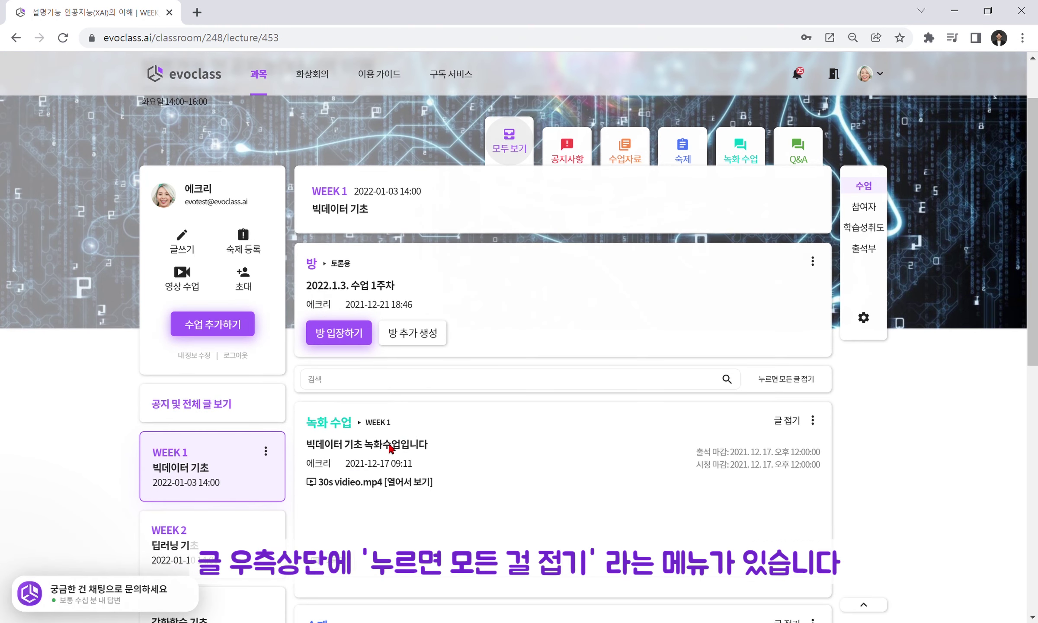
pyautogui.scroll(-2, 391, 447)
pyautogui.click(794, 310)
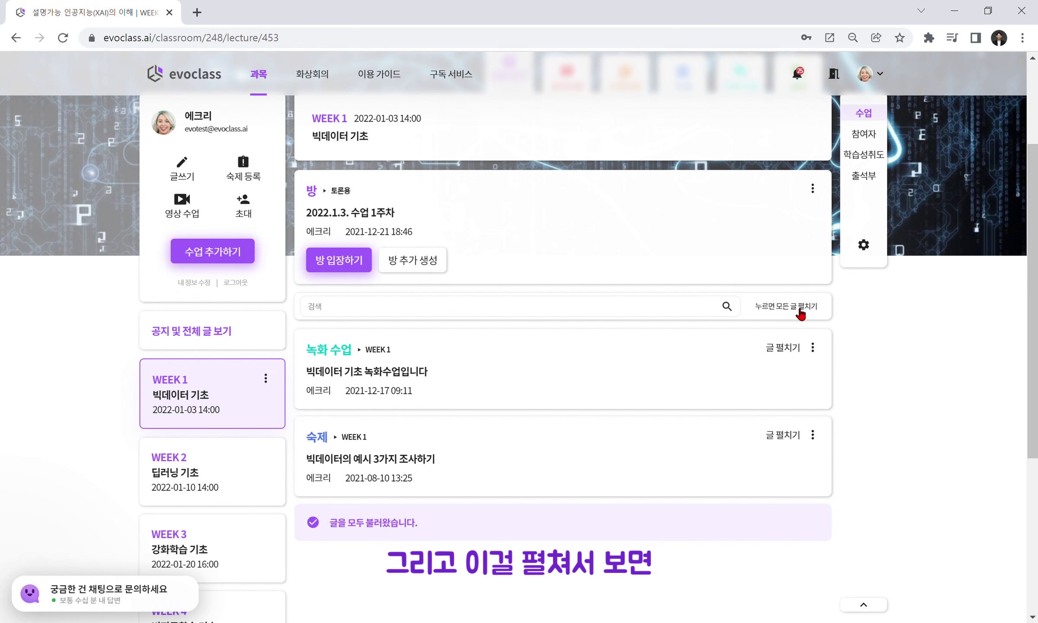
pyautogui.click(803, 311)
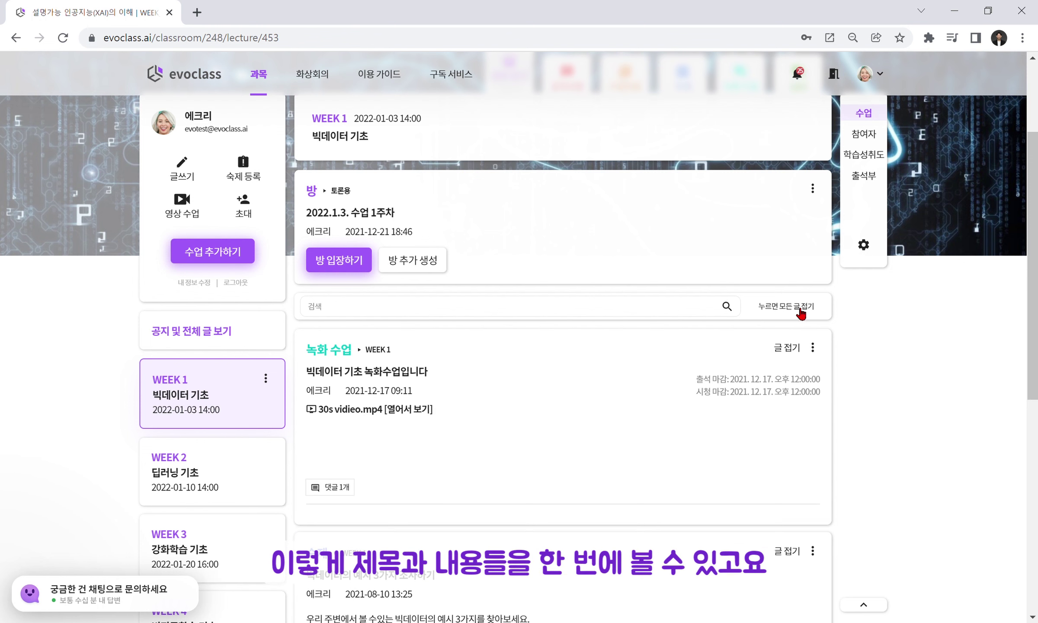
pyautogui.click(788, 348)
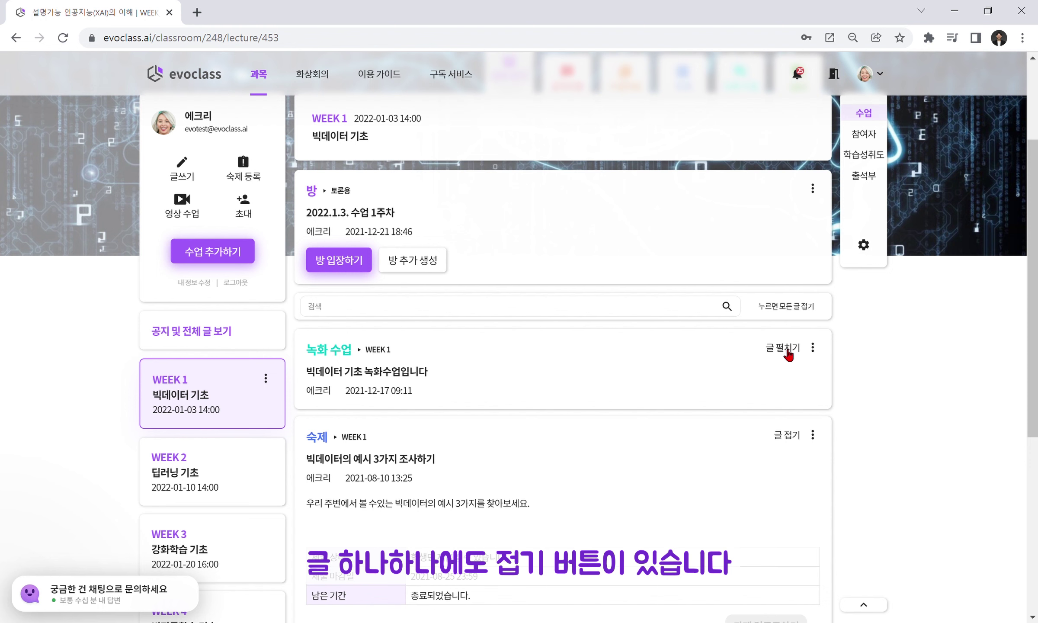
pyautogui.click(789, 349)
# View the WEEK 1 recorded lesson post enlarged, close it, and copy the post's share link.
pyautogui.click(814, 348)
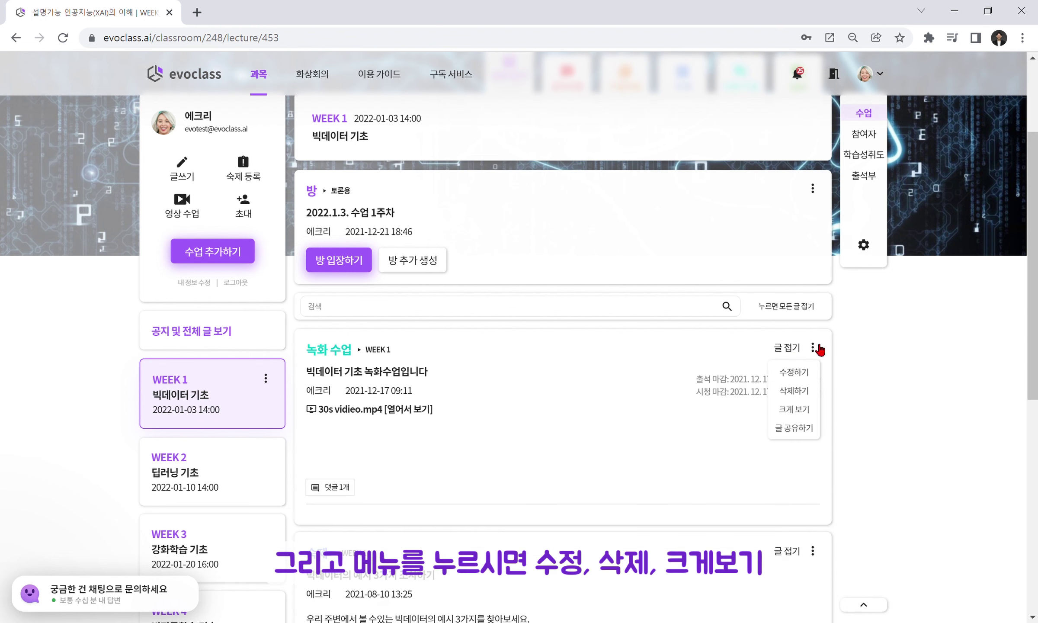
pyautogui.click(803, 411)
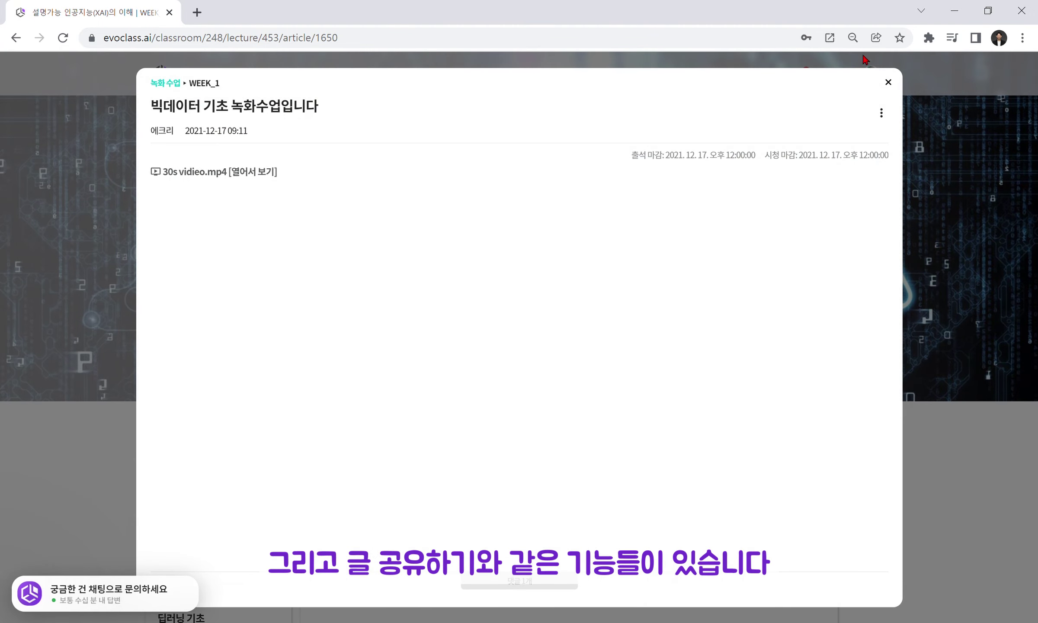
pyautogui.click(889, 84)
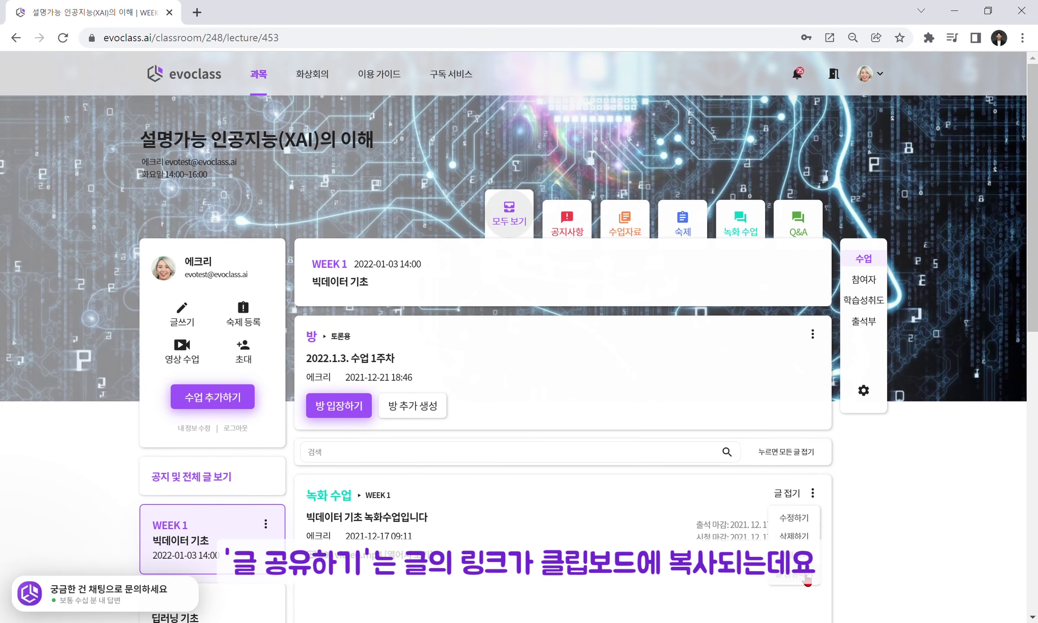
pyautogui.click(806, 579)
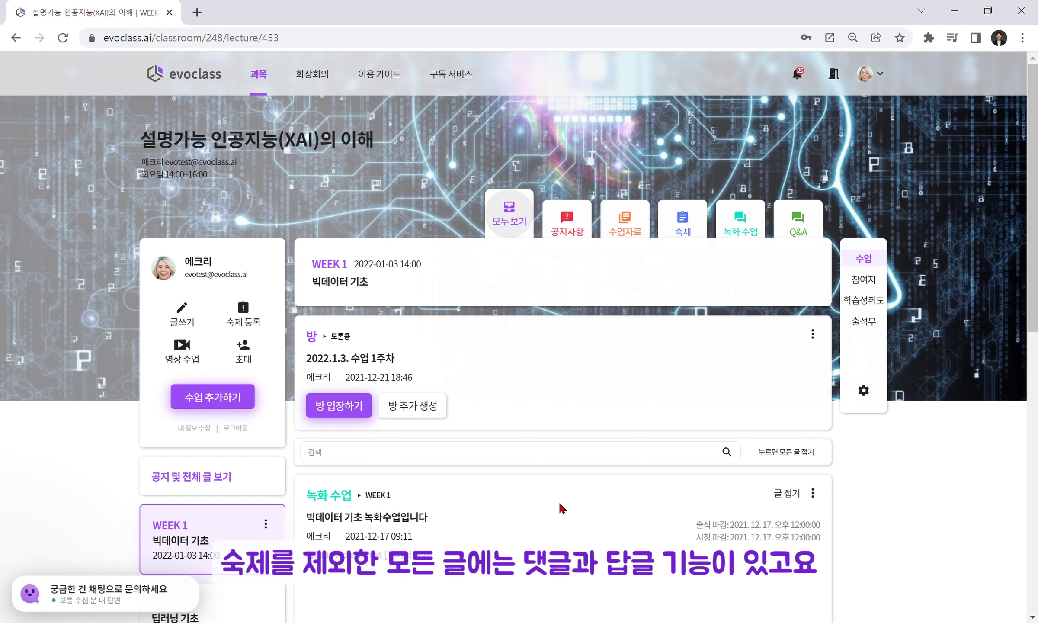
pyautogui.scroll(-3, 547, 496)
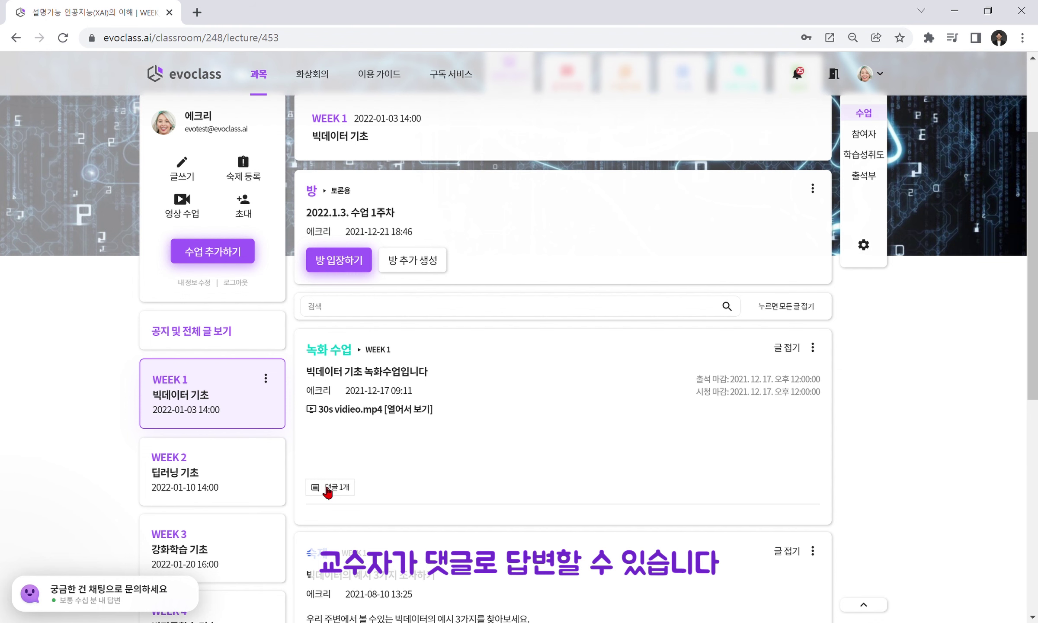
pyautogui.scroll(3, 657, 342)
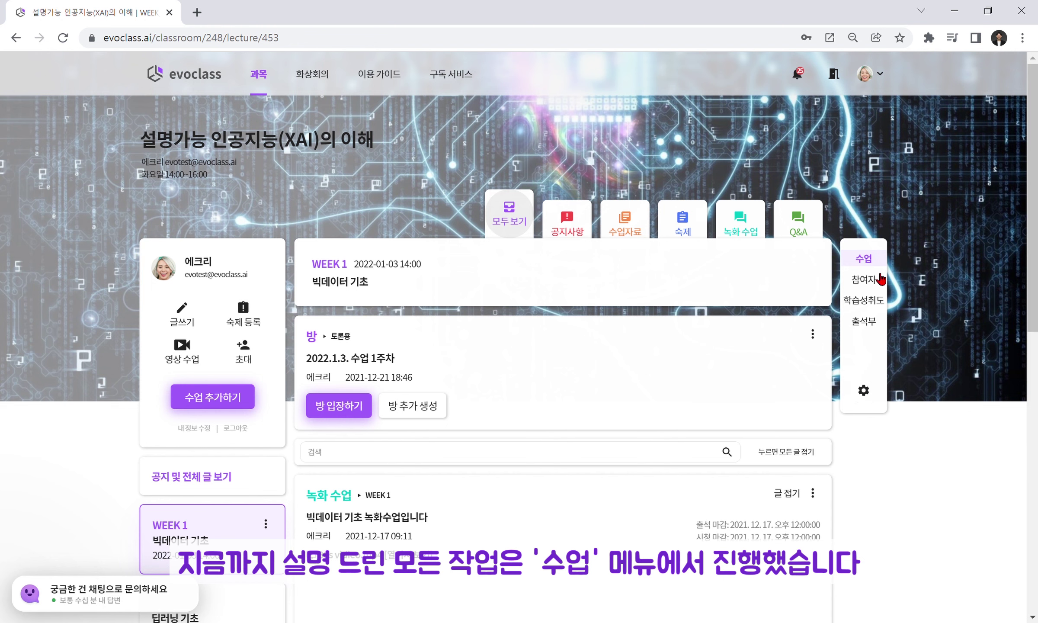
# Review the course settings, covering the category permissions and the full course information down to the course deletion option.
pyautogui.click(864, 392)
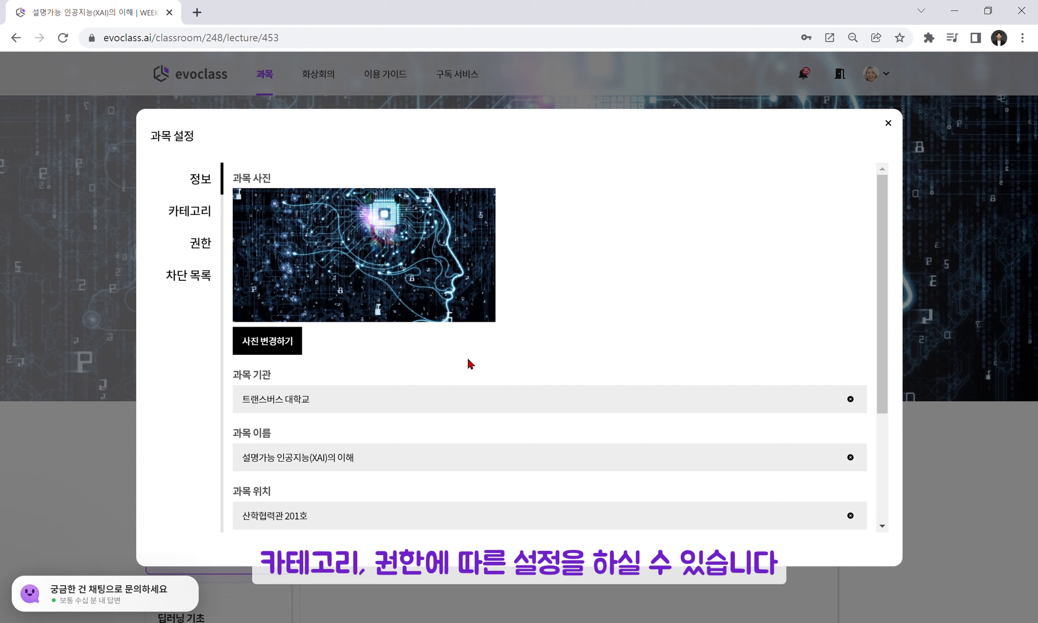
pyautogui.click(199, 215)
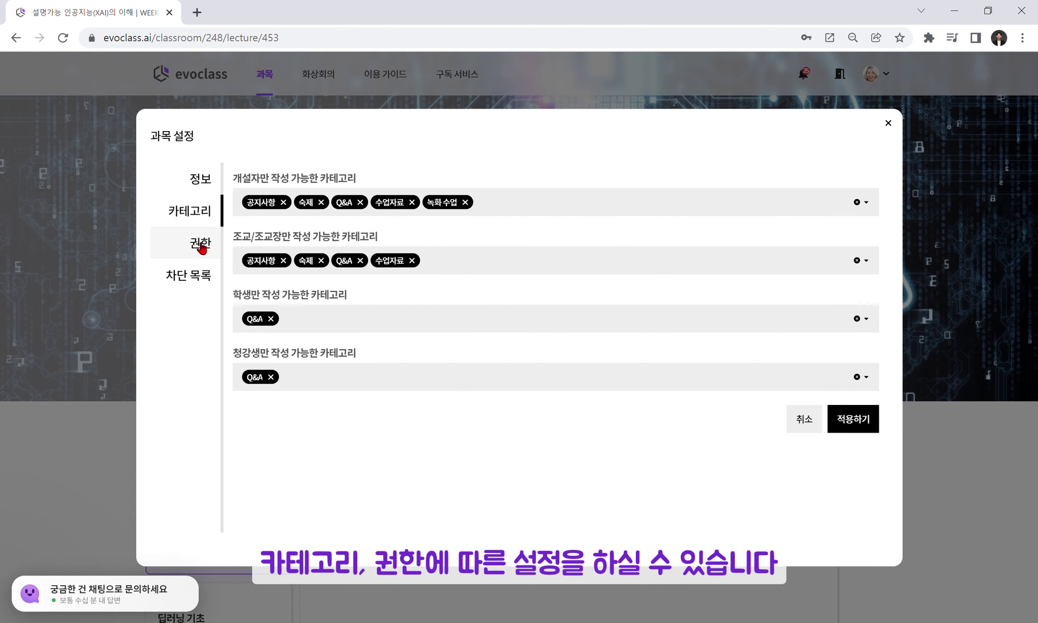
pyautogui.click(206, 185)
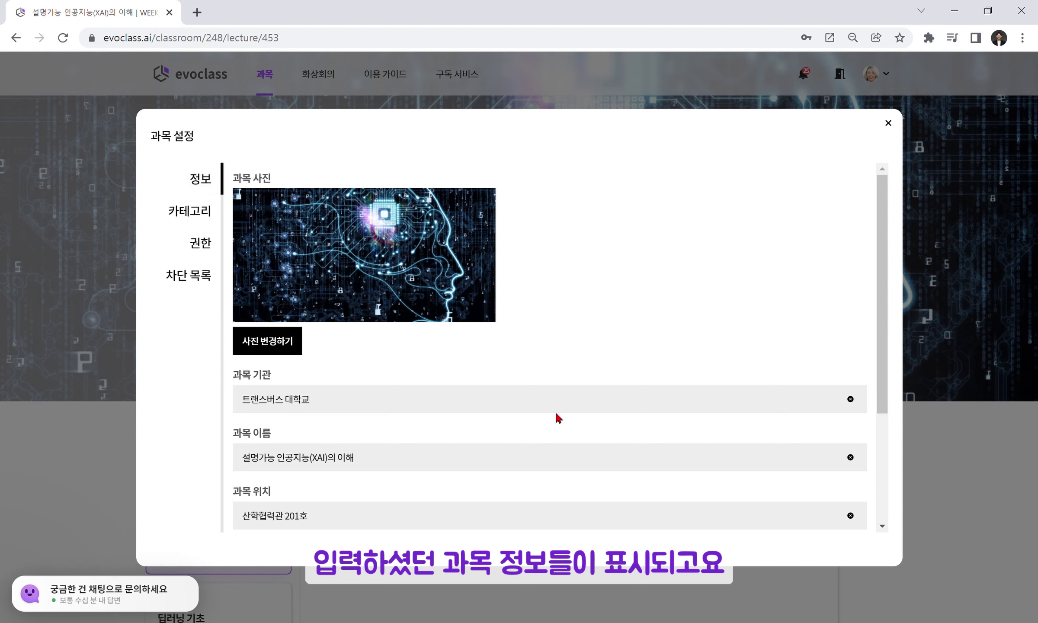
pyautogui.scroll(-4, 558, 417)
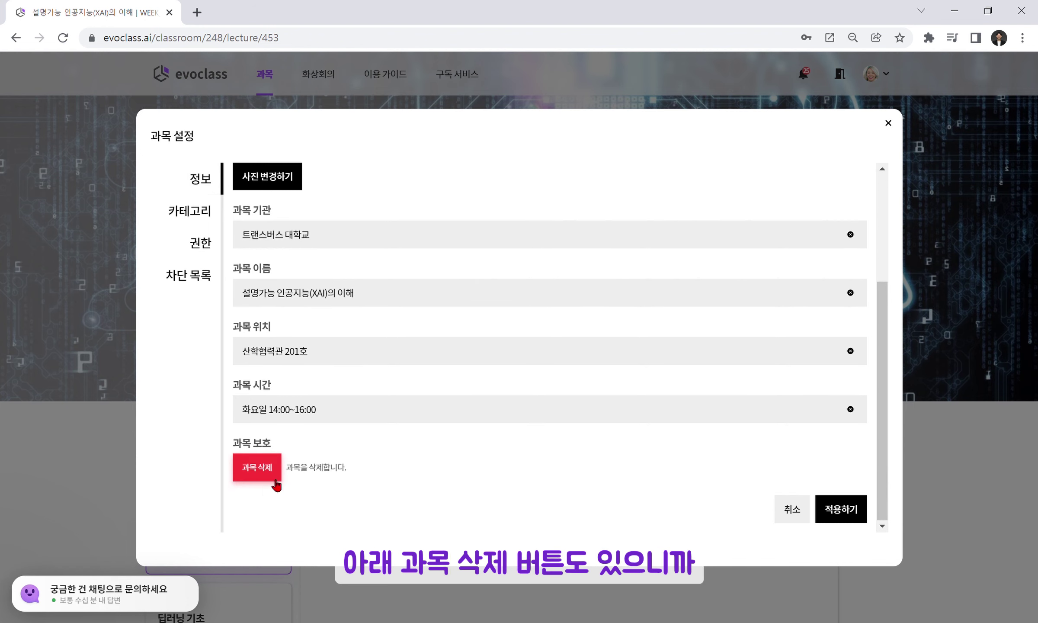
pyautogui.scroll(4, 285, 465)
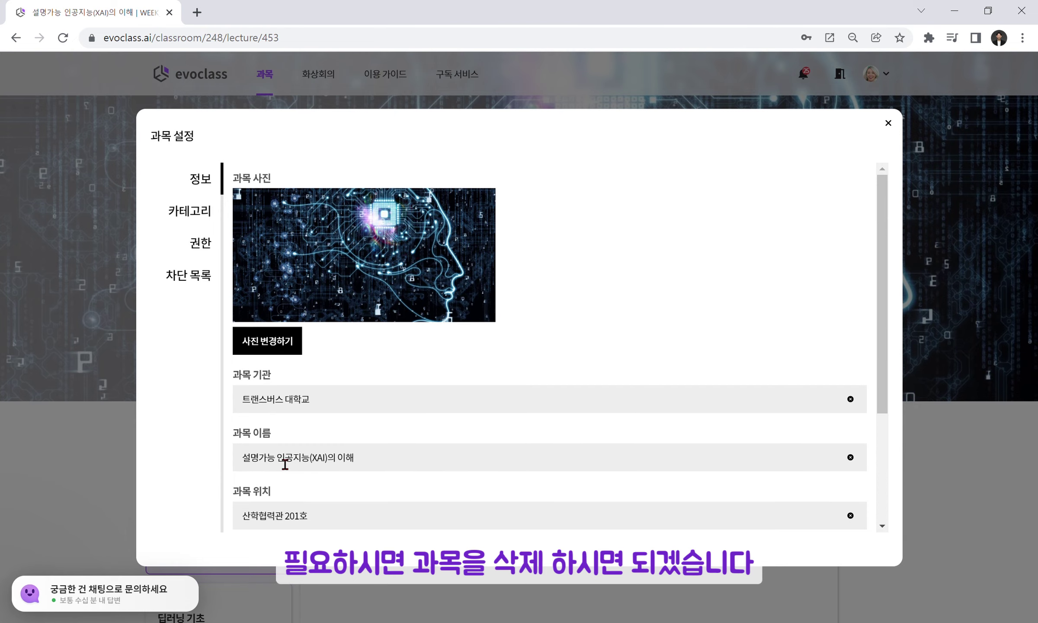
# Add 녹화 수업 to the categories that 조교/조교장 can write in, and apply the course settings.
pyautogui.click(202, 221)
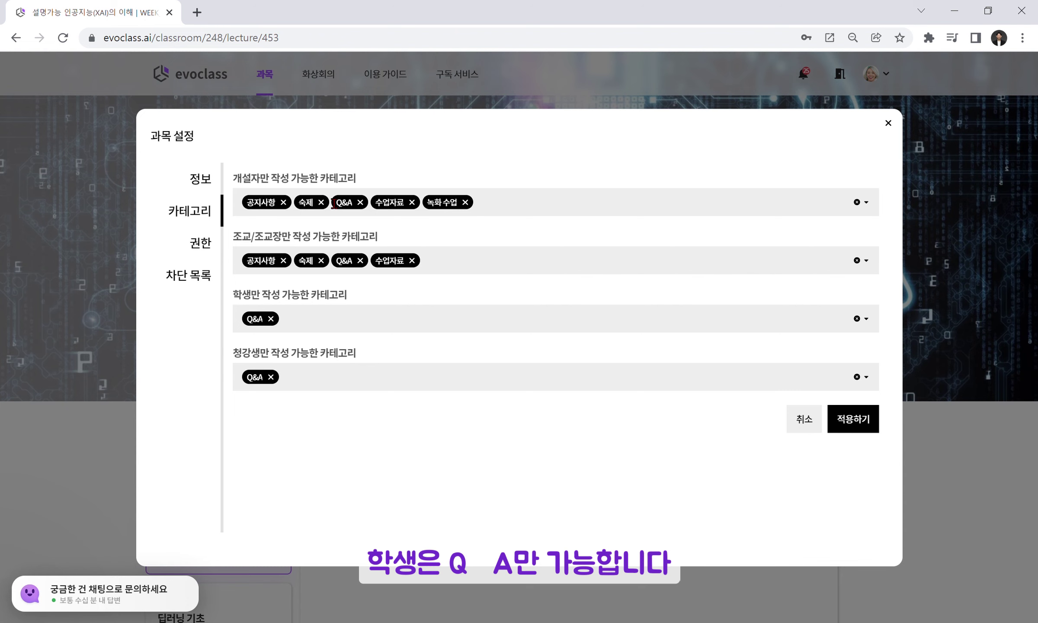
pyautogui.click(480, 272)
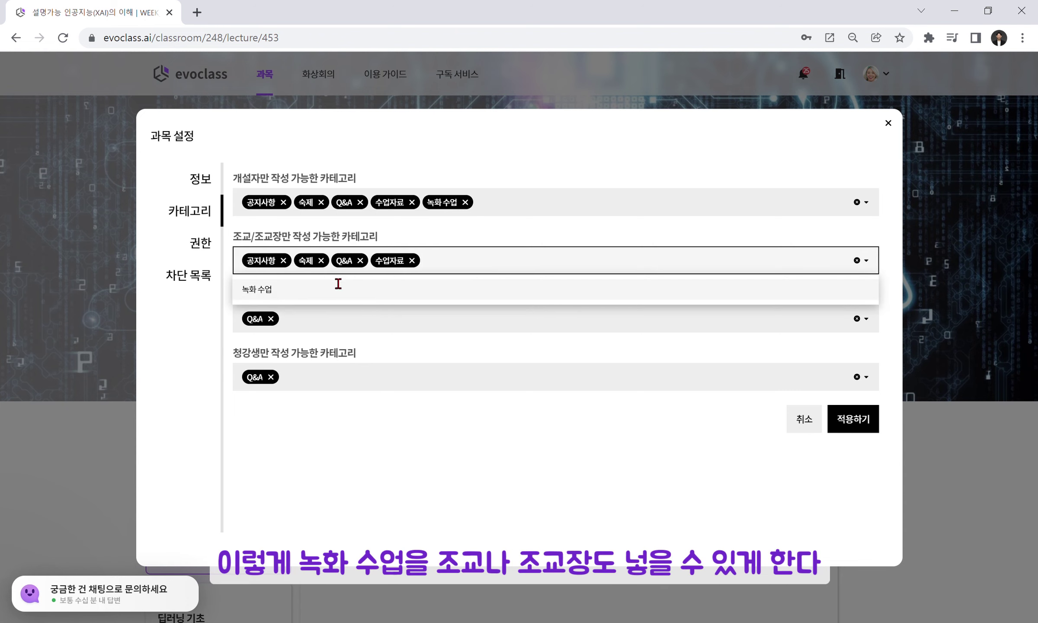
pyautogui.click(259, 290)
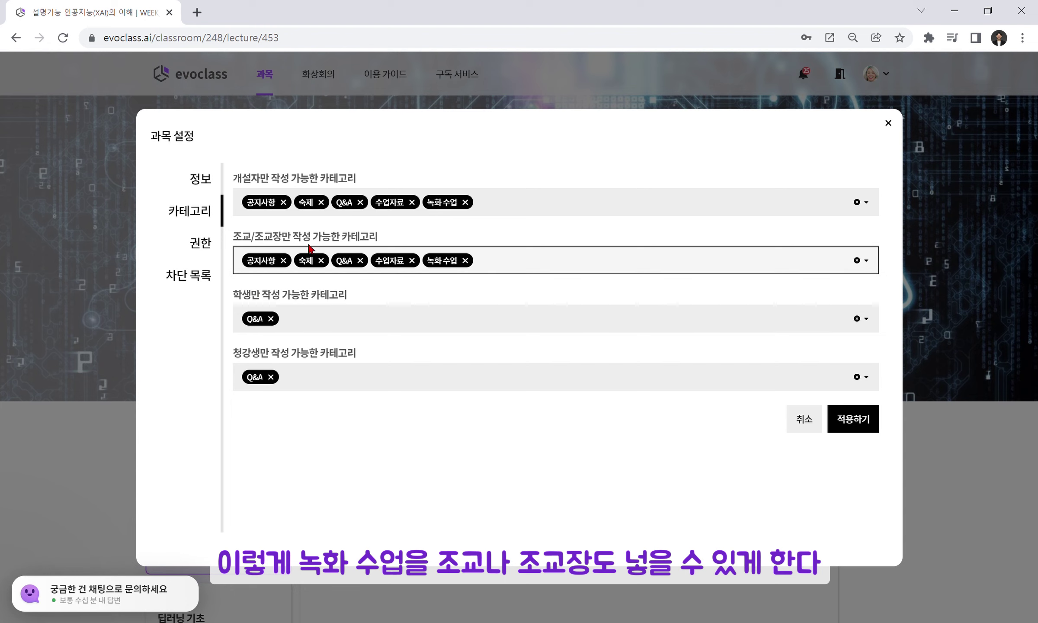
pyautogui.click(856, 420)
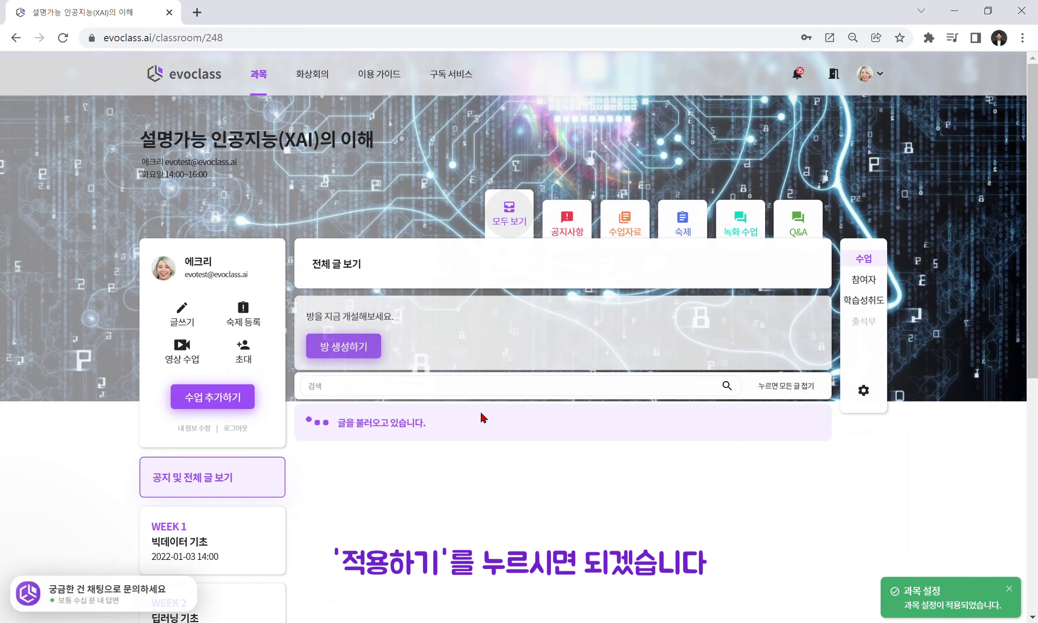
# Try to remove 녹화 수업 from the 조교/조교장 writing categories and apply the course settings.
pyautogui.click(874, 386)
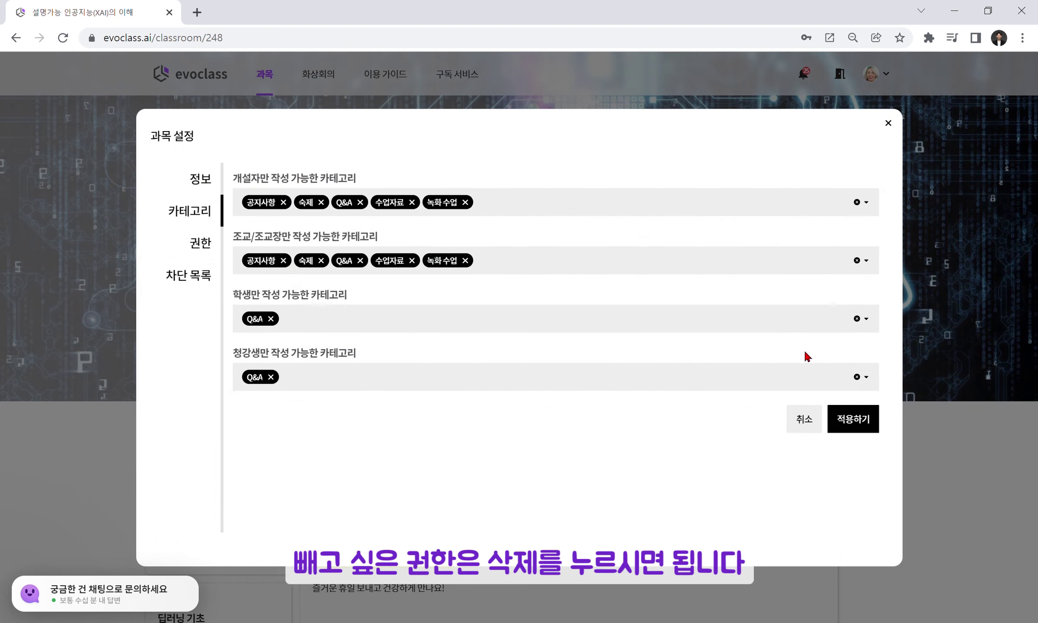
pyautogui.click(466, 261)
pyautogui.click(602, 267)
pyautogui.click(852, 421)
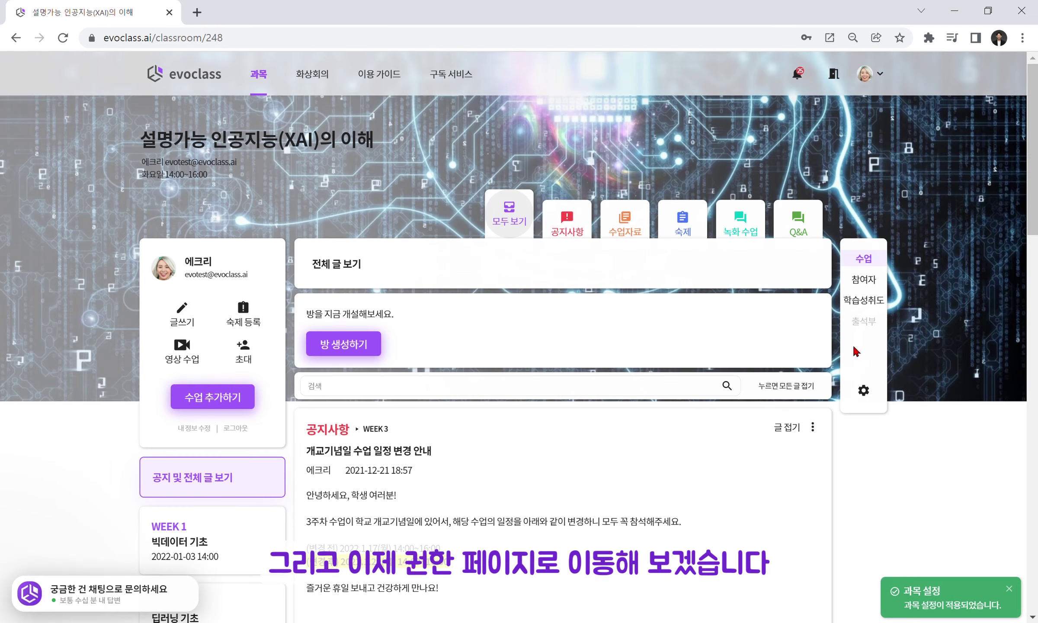
# Review the course's 권한 settings and the roles available for filtering the permission list.
pyautogui.click(865, 390)
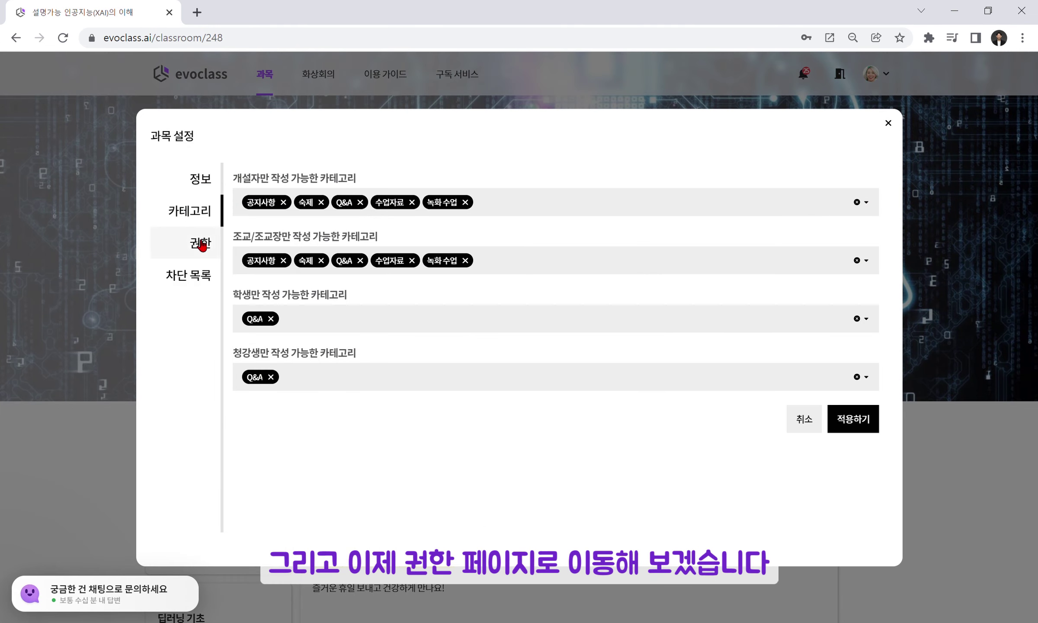
pyautogui.click(200, 244)
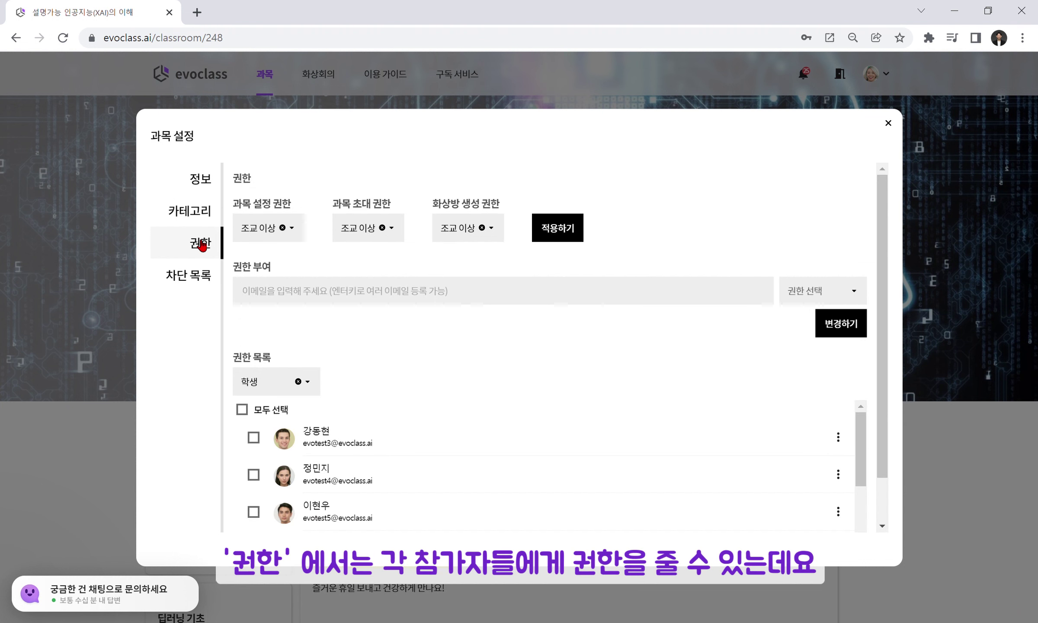
pyautogui.scroll(-1, 303, 328)
pyautogui.click(309, 331)
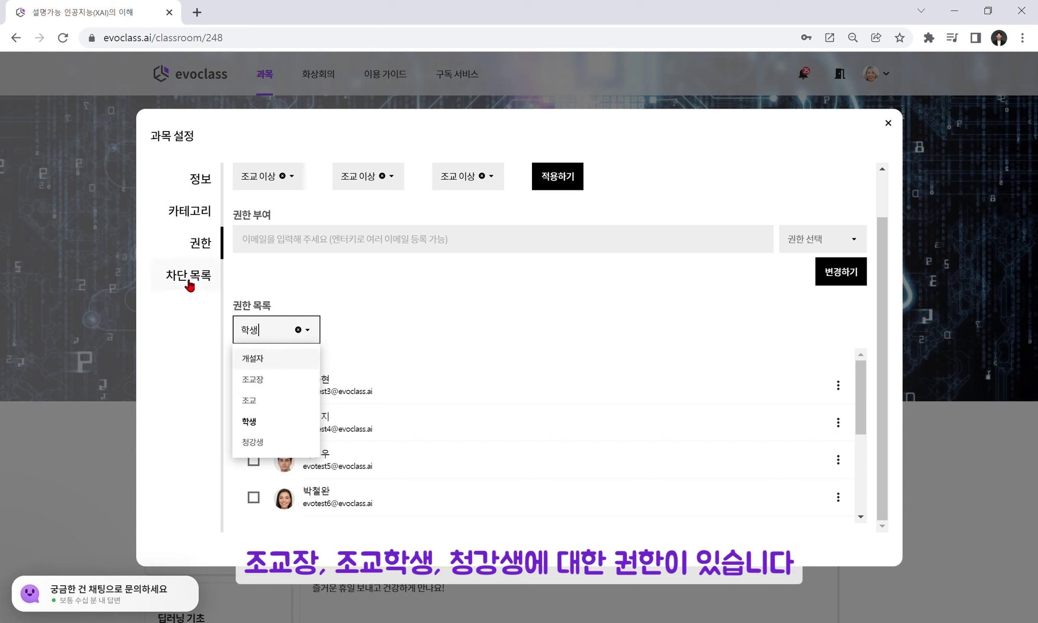
pyautogui.click(412, 318)
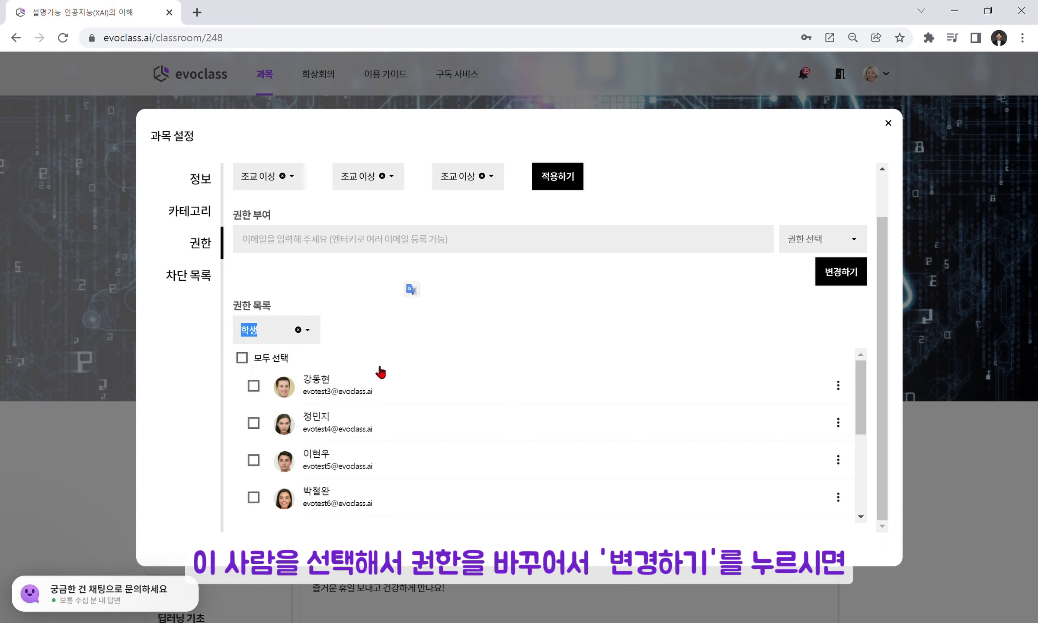
# Select the first student for a permission change and filter the permission list to 조교장.
pyautogui.click(254, 385)
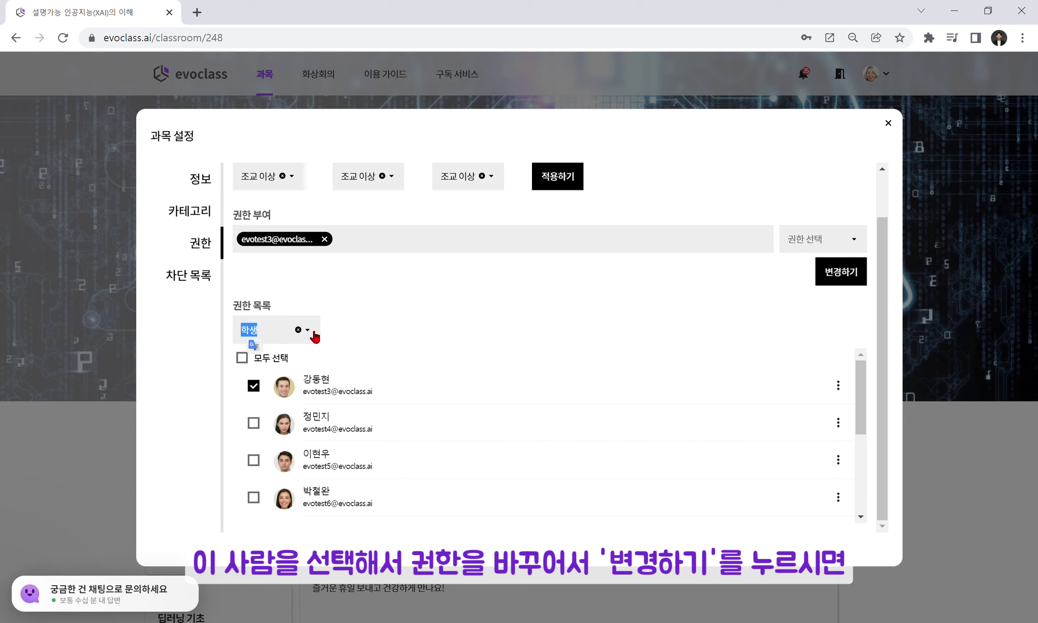
pyautogui.click(312, 337)
pyautogui.click(271, 385)
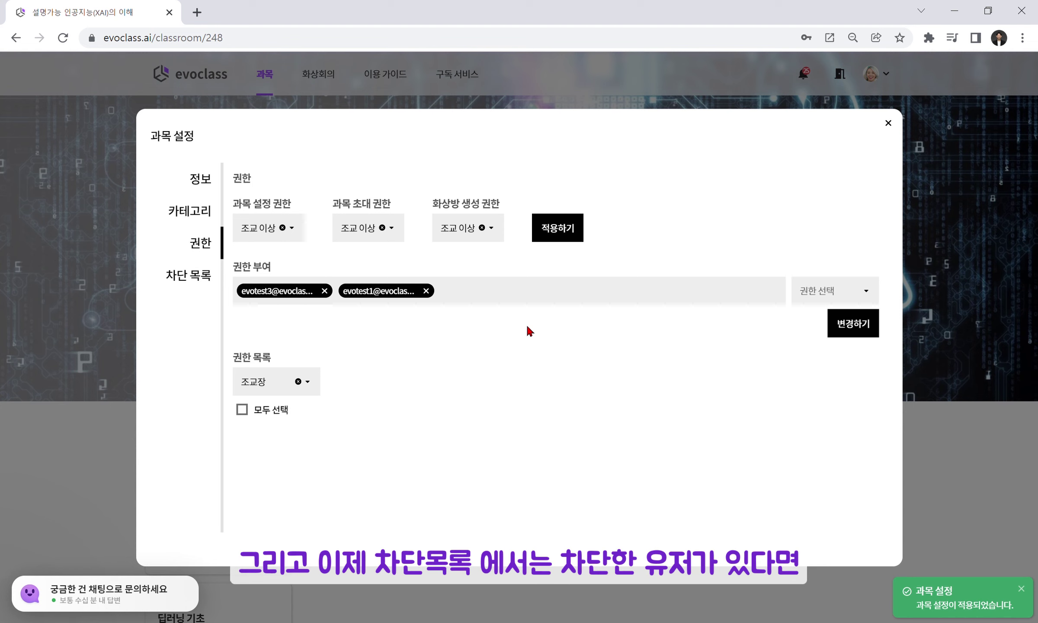
# Check the 차단 목록 of the course settings and close the settings.
pyautogui.click(195, 275)
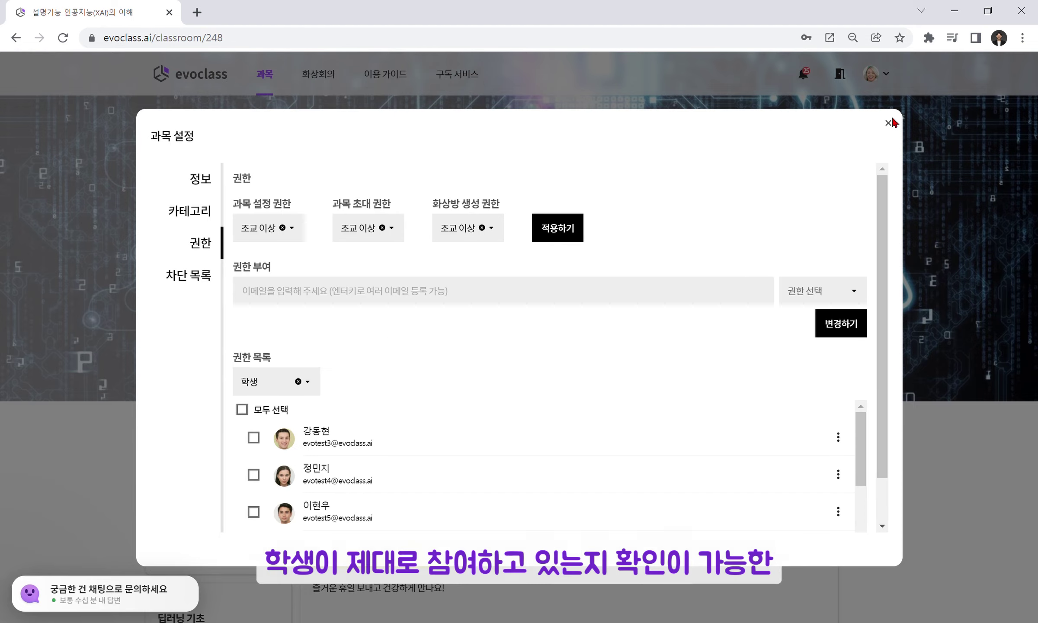
pyautogui.click(889, 122)
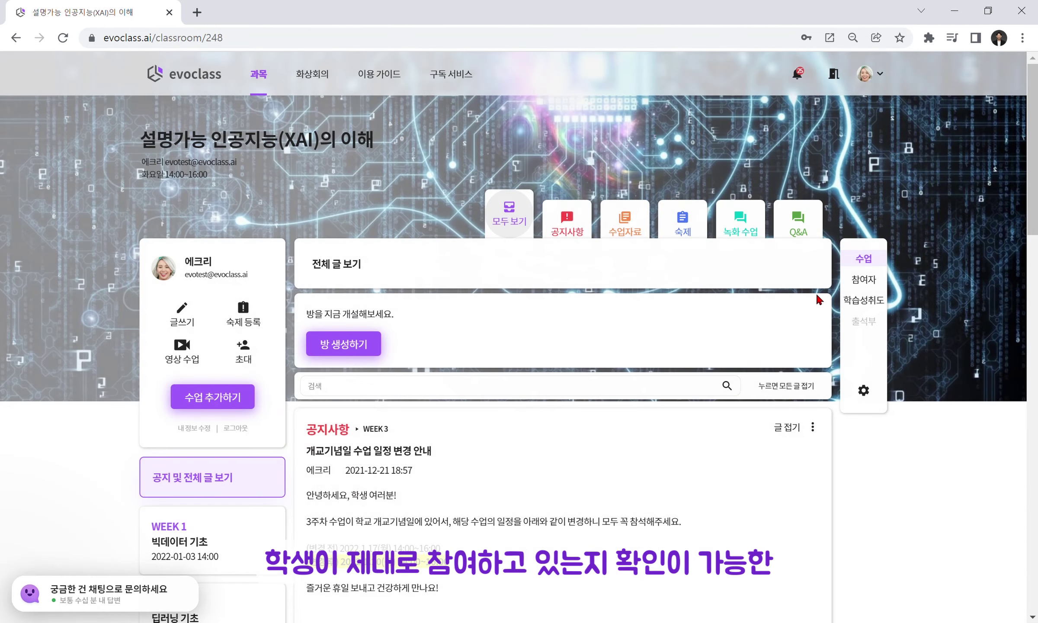
# View the course's participants, examining the 조교장 member's management options and the course's 권한 settings.
pyautogui.click(862, 280)
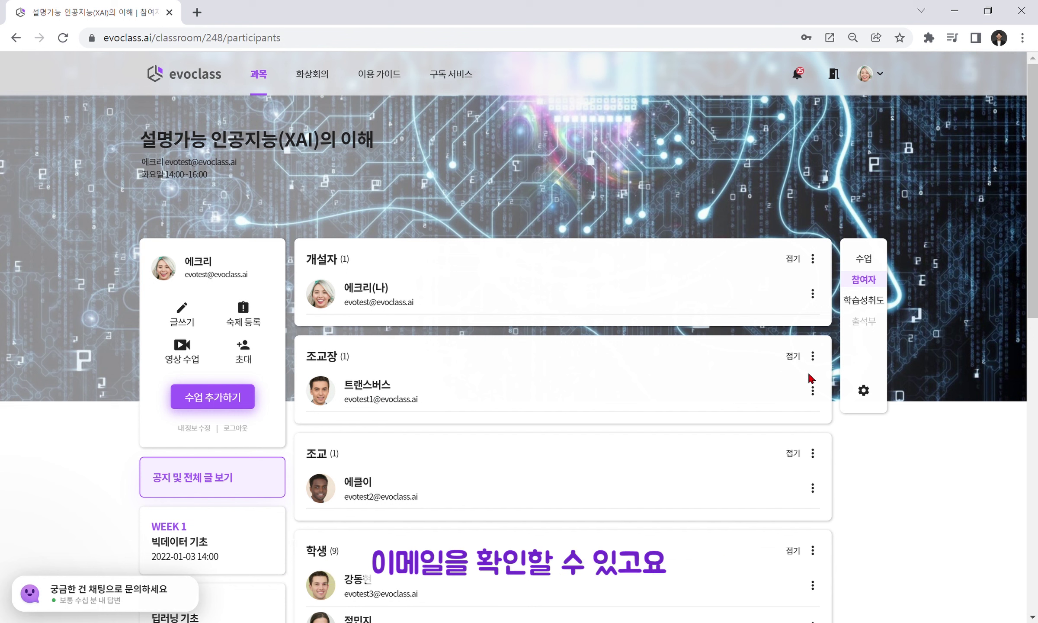
pyautogui.click(813, 392)
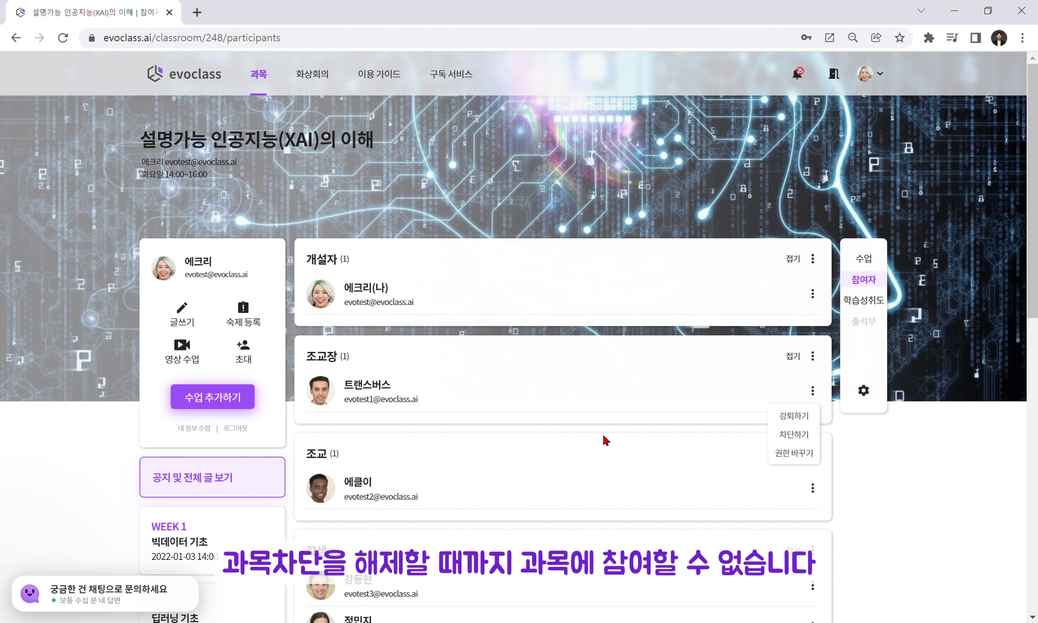
pyautogui.click(863, 391)
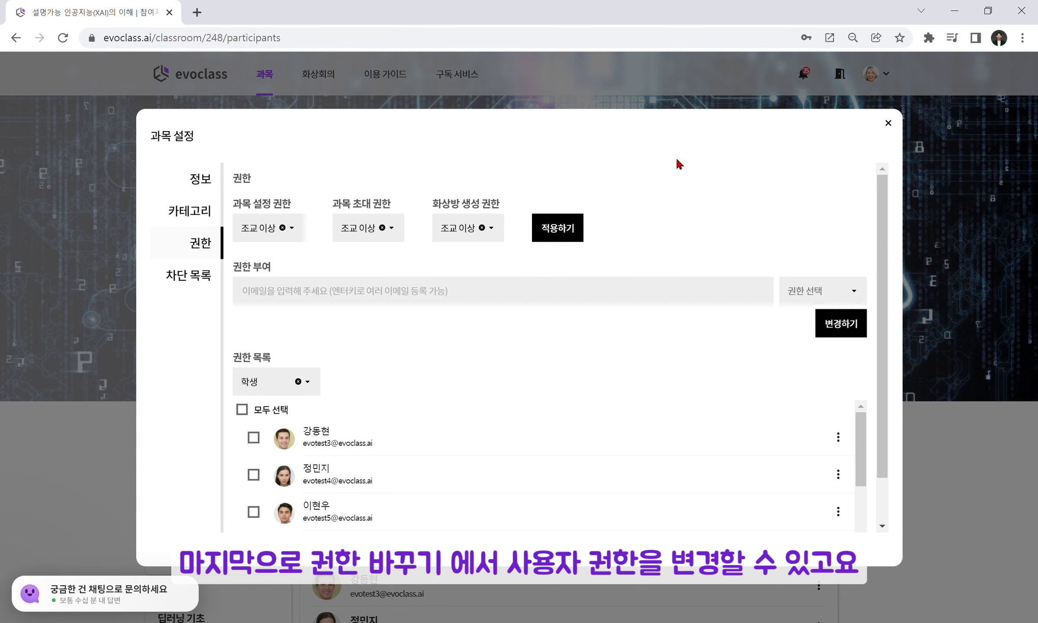
pyautogui.click(888, 122)
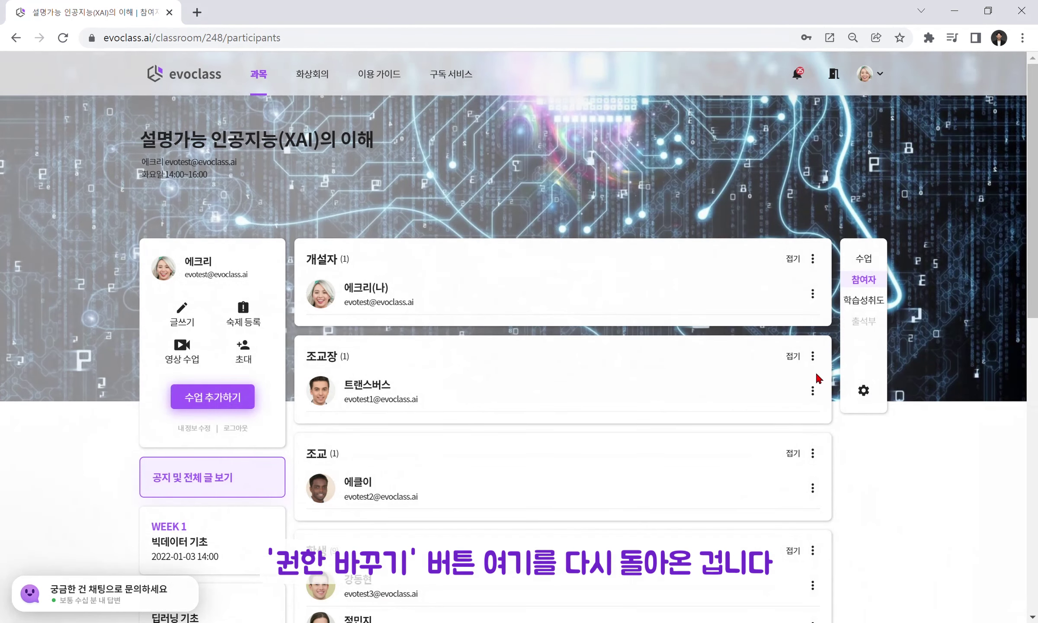
pyautogui.click(812, 390)
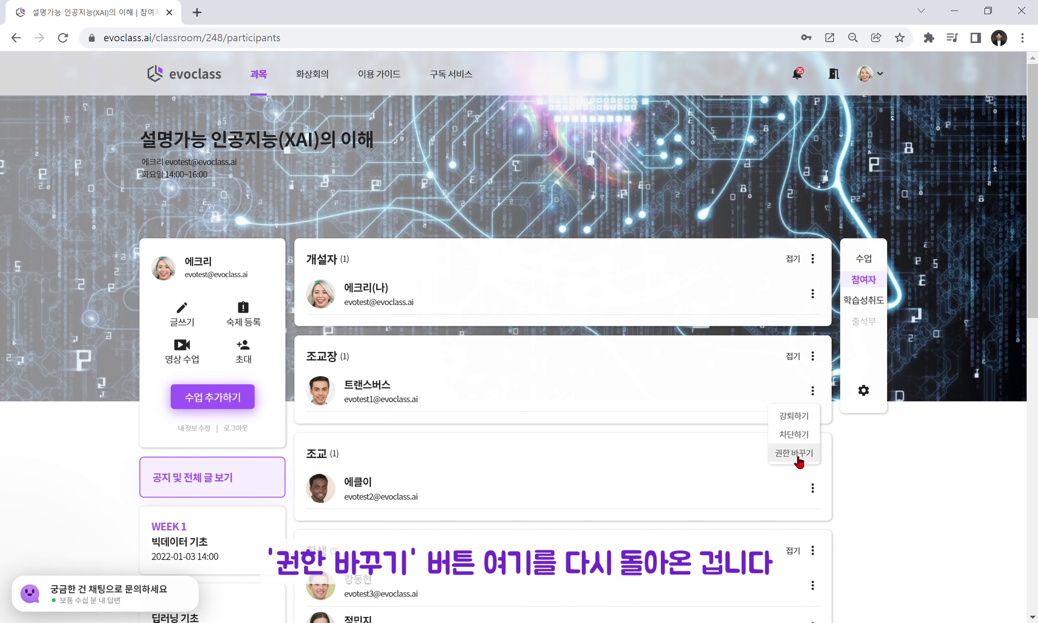
# Open 권한 바꾸기 for the 조교장 member and close the course settings without changing the role.
pyautogui.click(799, 461)
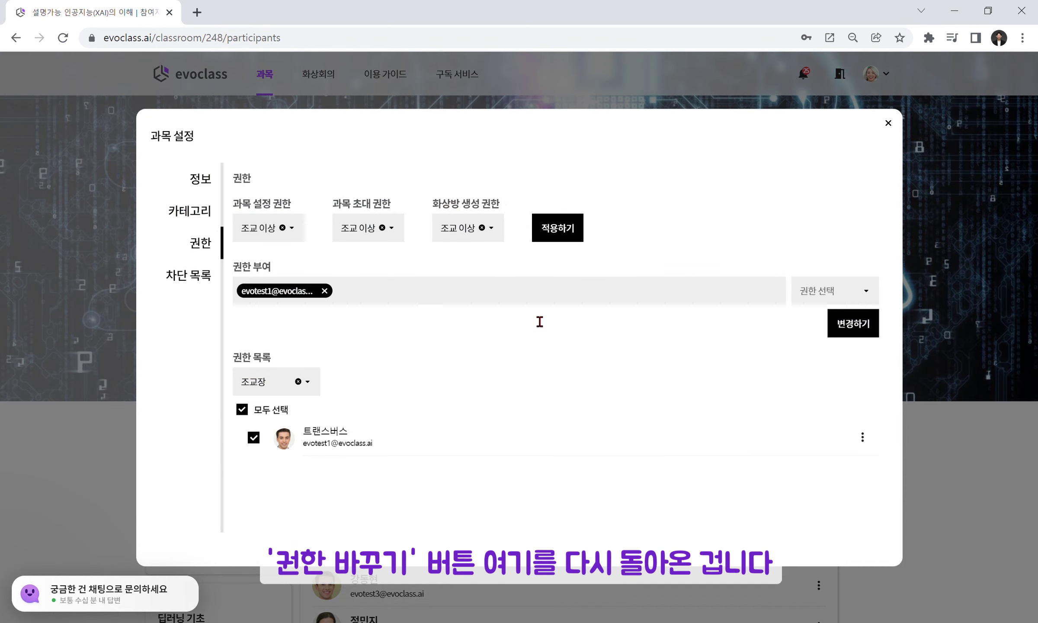
pyautogui.click(888, 124)
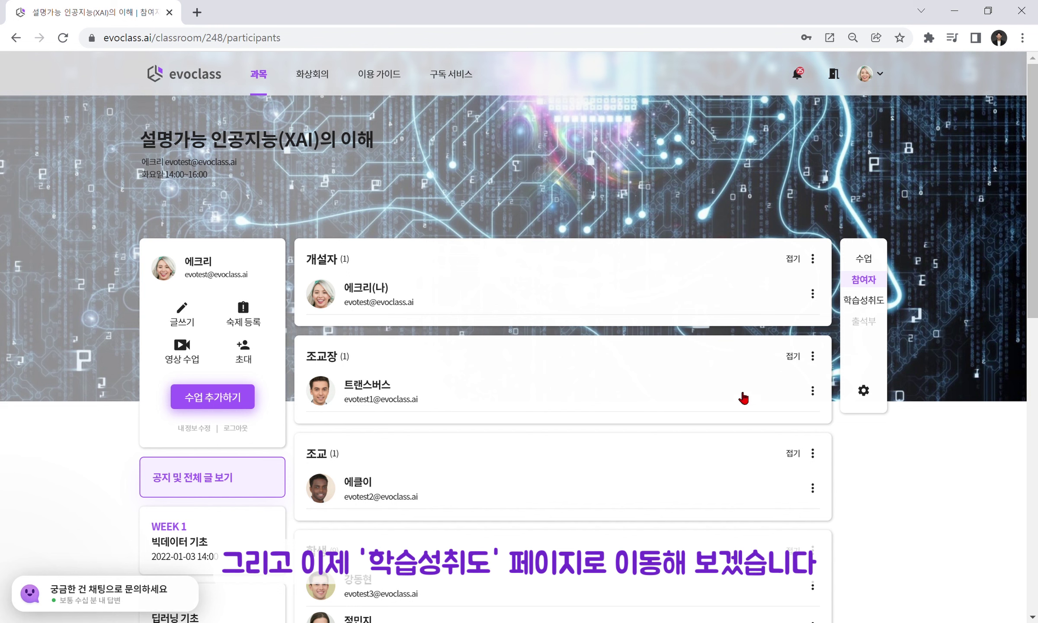
# View the course's 학습성취도 by student and expand the first student's results to examine the submission and grading details.
pyautogui.click(872, 303)
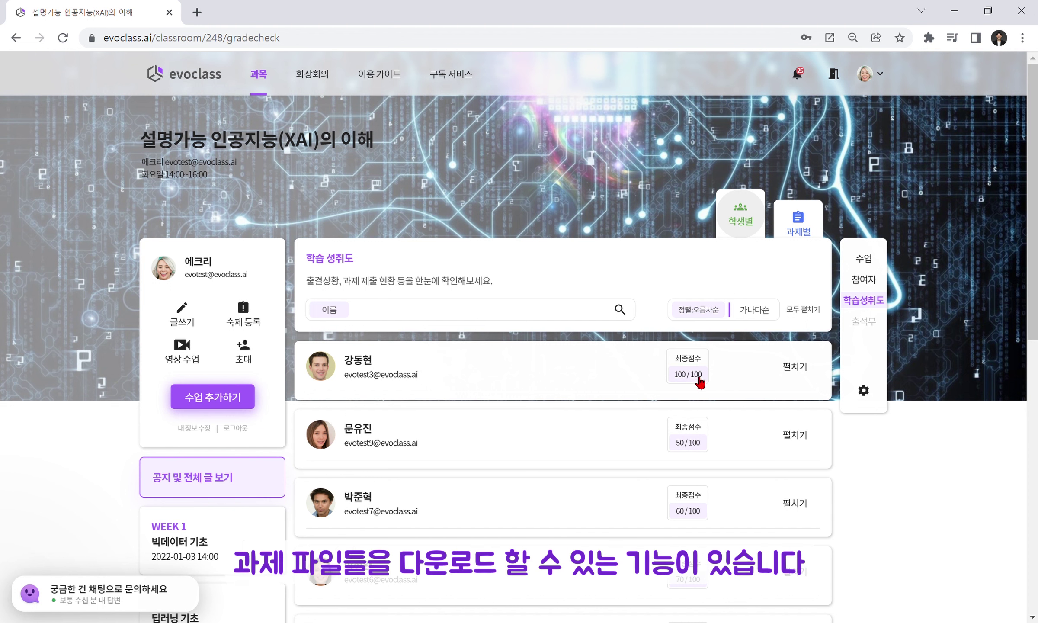
pyautogui.click(806, 374)
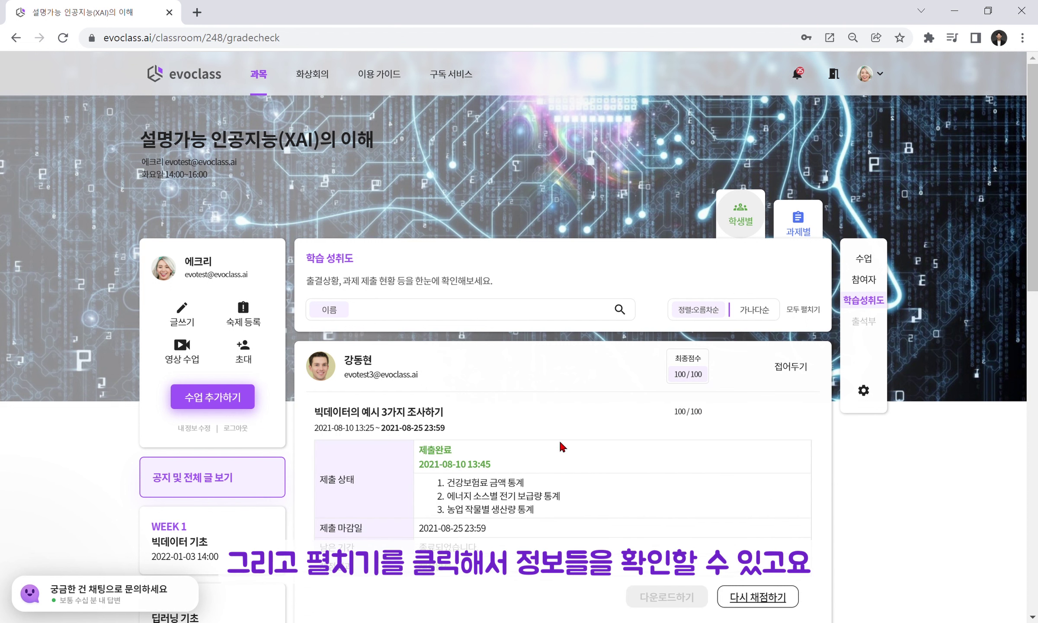
pyautogui.scroll(-2, 558, 439)
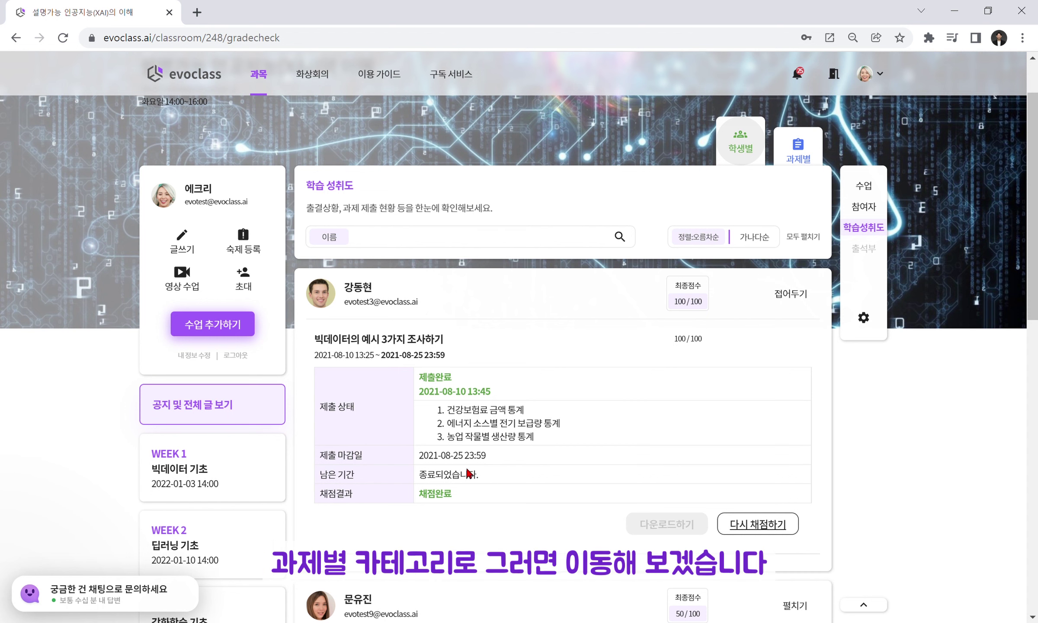
pyautogui.scroll(-2, 521, 491)
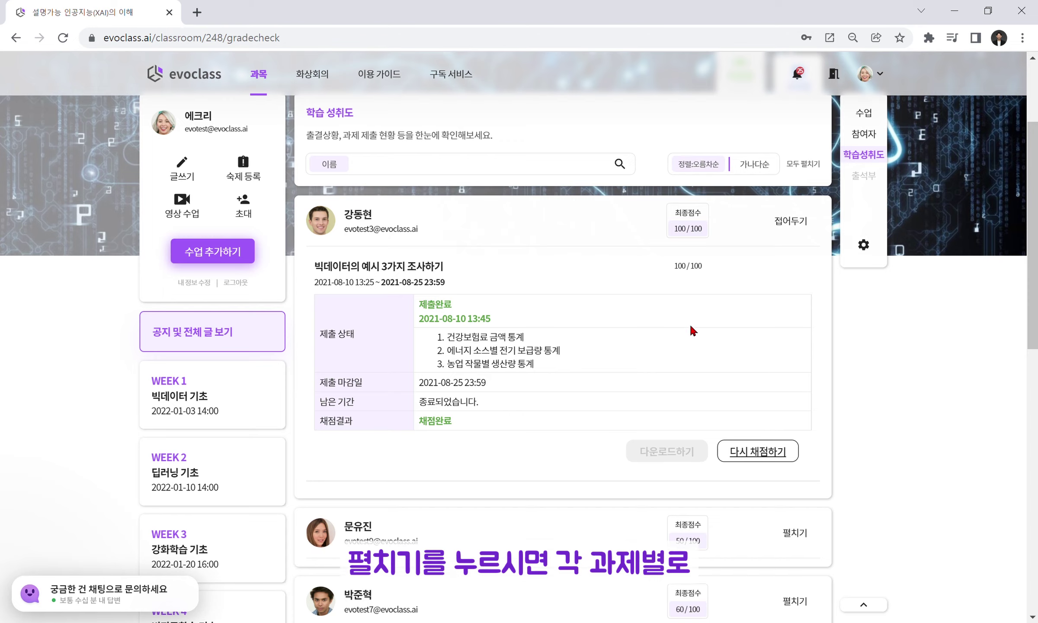
# Switch 학습성취도 to 과제별 and expand the assignment 빅데이터의 예시 3가지 조사하기 to review the students' submissions.
pyautogui.scroll(4, 689, 322)
pyautogui.click(803, 220)
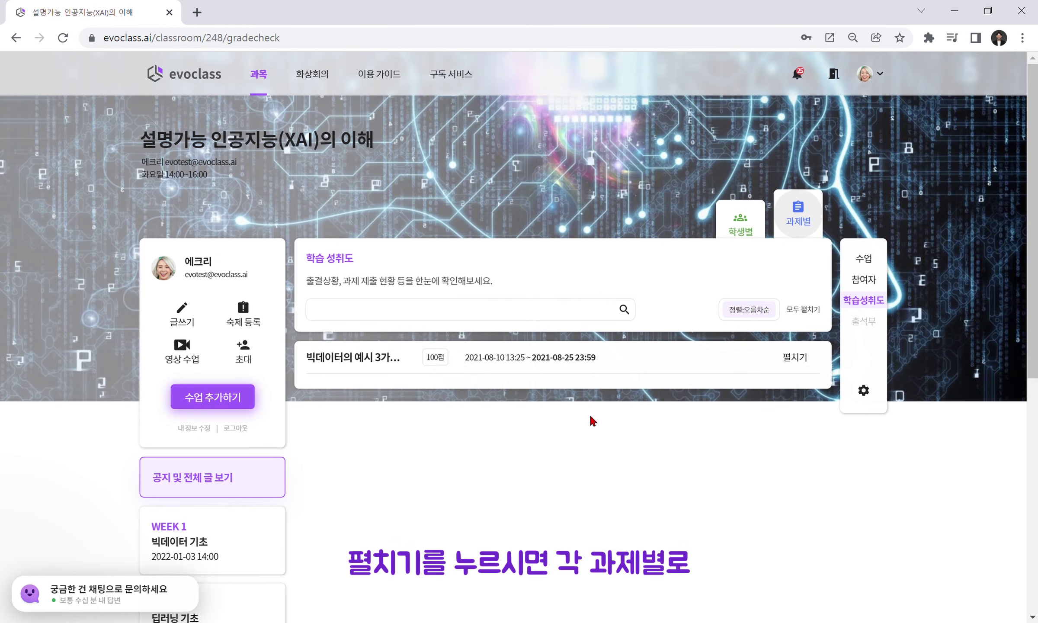
pyautogui.click(798, 358)
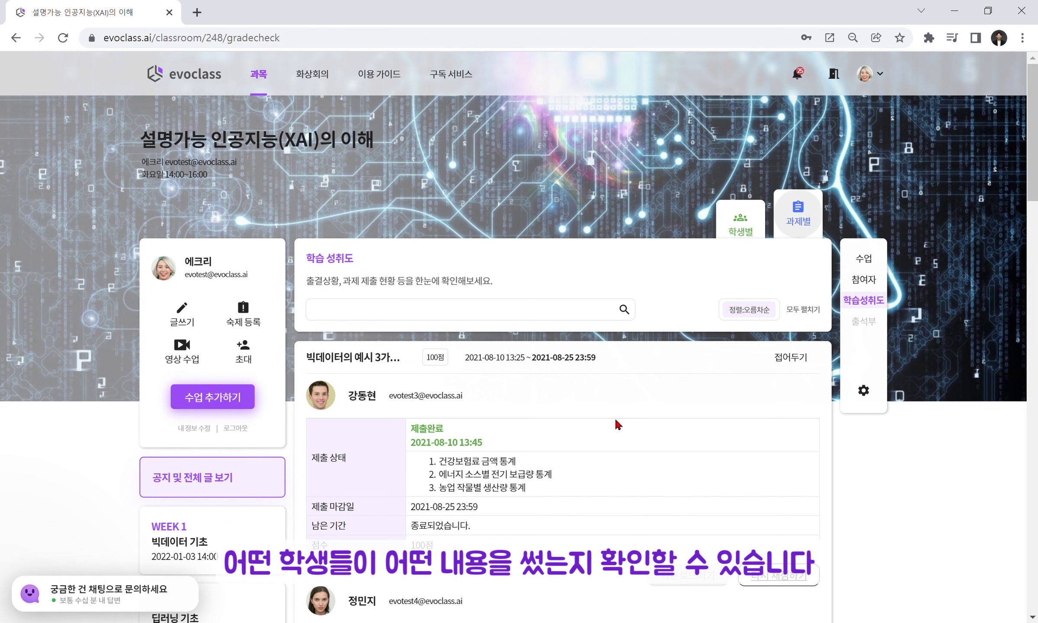
pyautogui.scroll(-2, 616, 421)
pyautogui.scroll(-1, 590, 418)
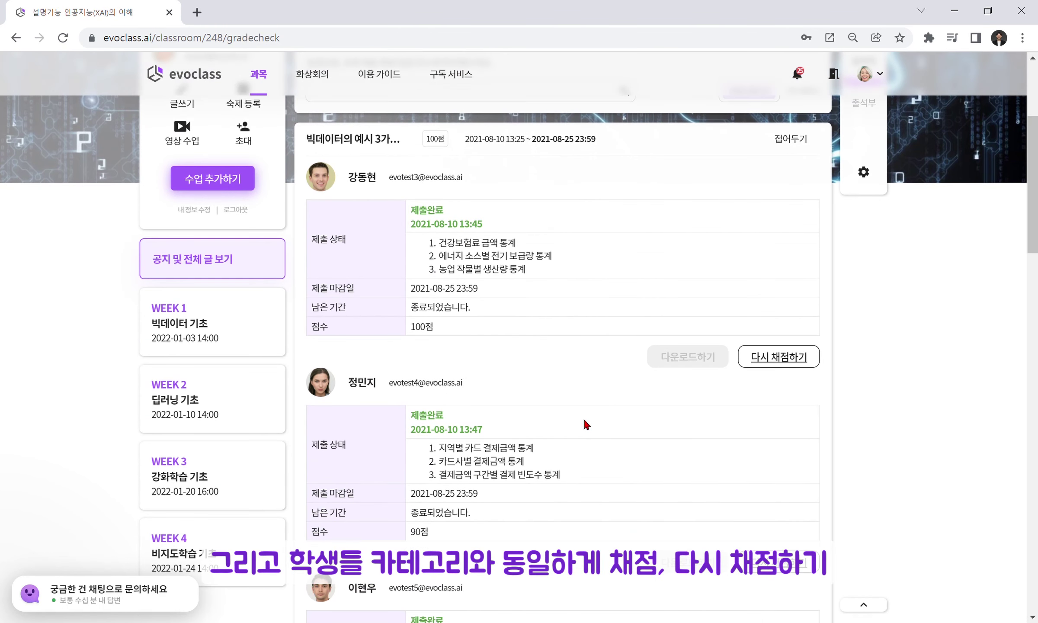
pyautogui.scroll(-5, 582, 417)
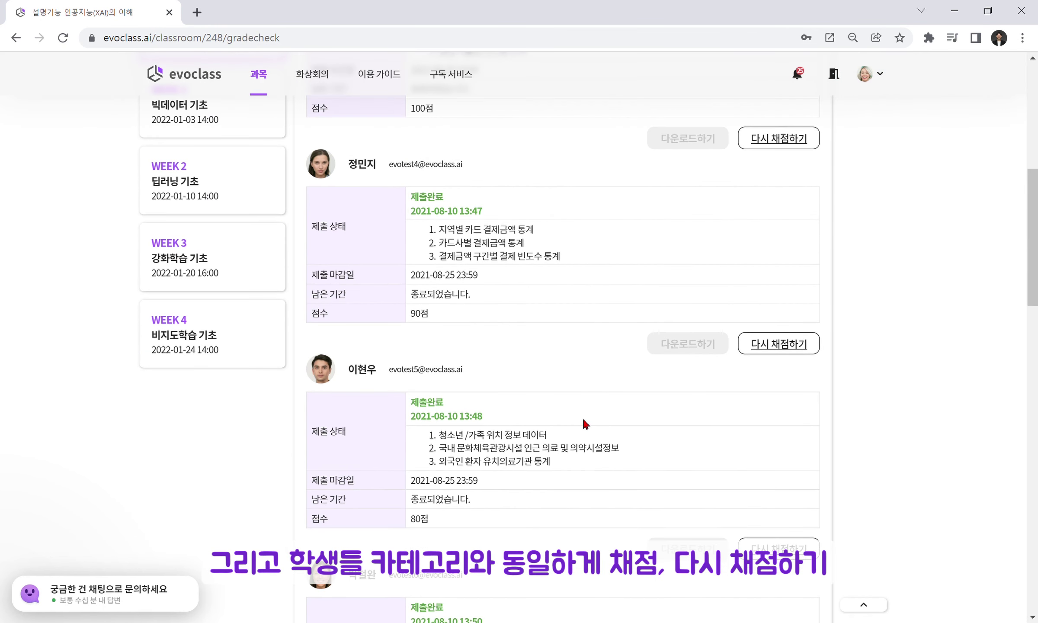
# Open 다시 채점하기 for the first student's submission and cancel without changing the score.
pyautogui.scroll(5, 582, 417)
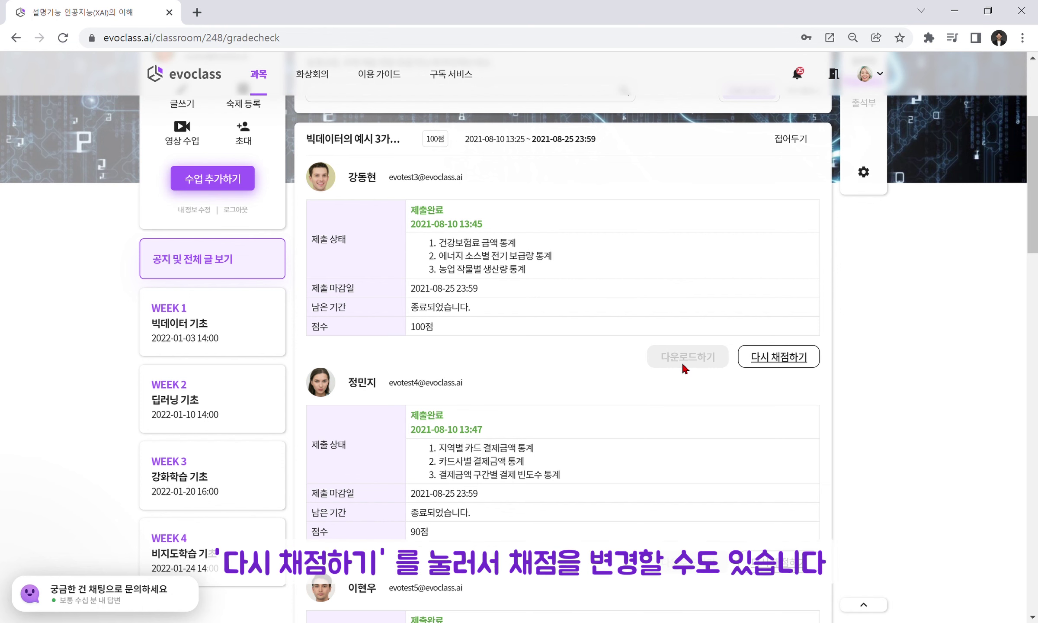
pyautogui.click(781, 361)
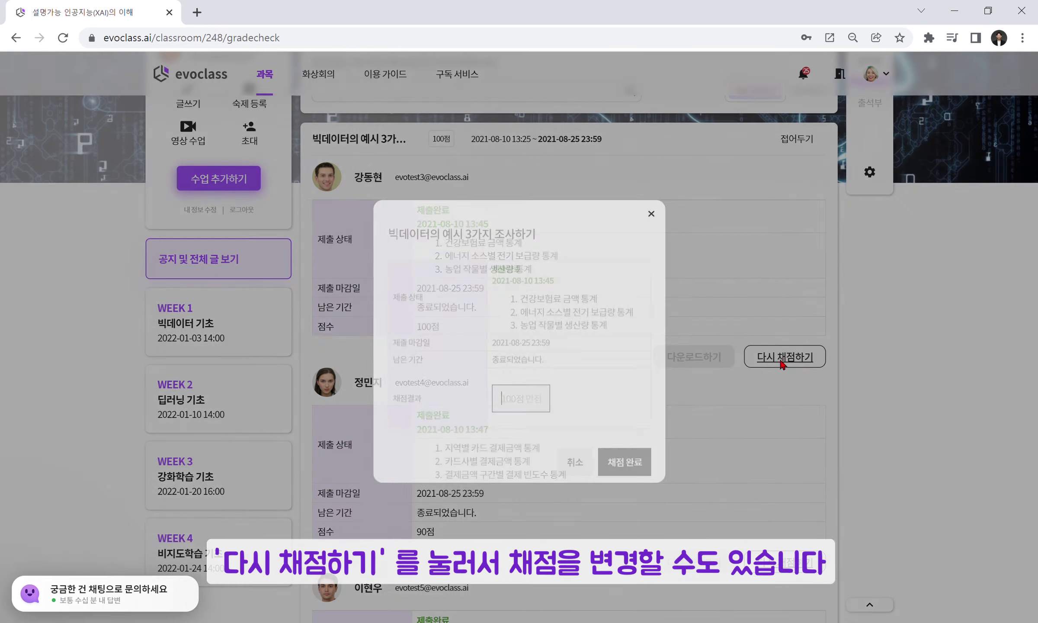
pyautogui.click(574, 451)
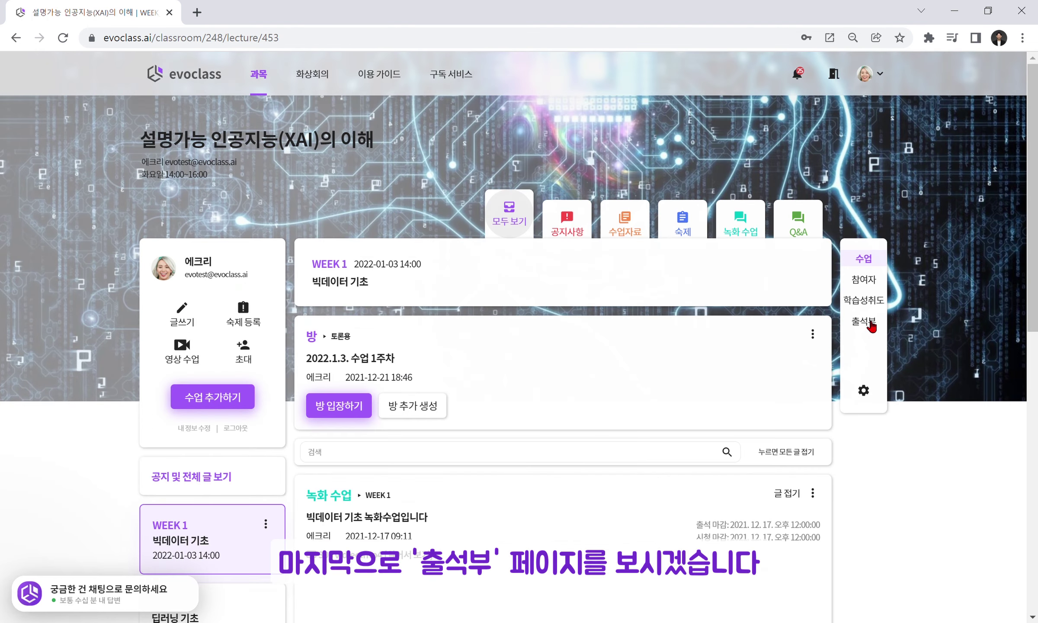
# Open the WEEK 1 출석부 and set the first student's video-room attendance to 지각 및 조퇴.
pyautogui.click(866, 322)
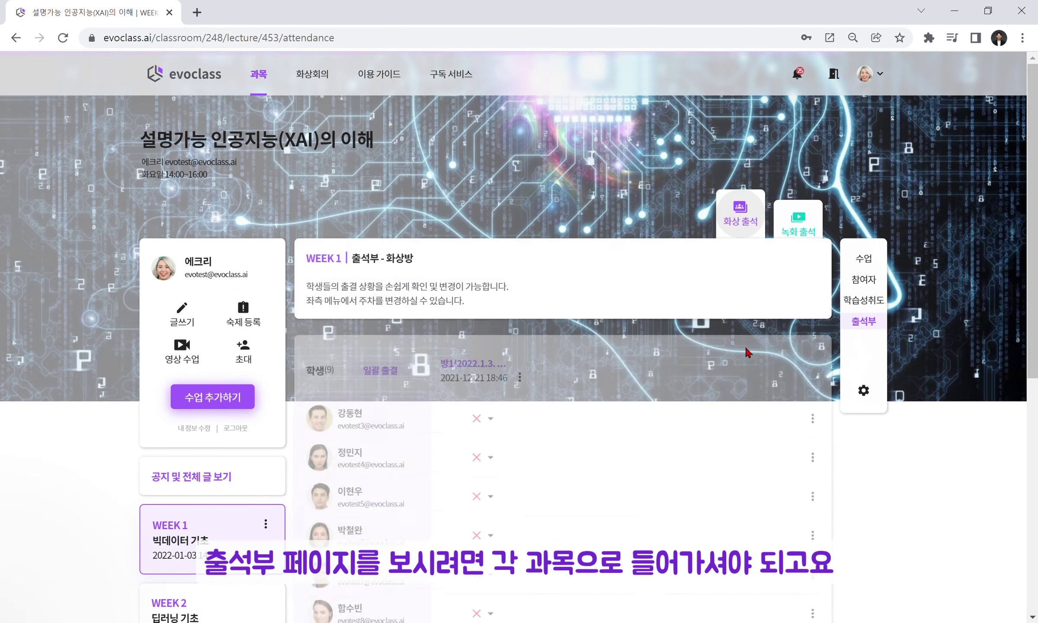
pyautogui.scroll(-3, 578, 408)
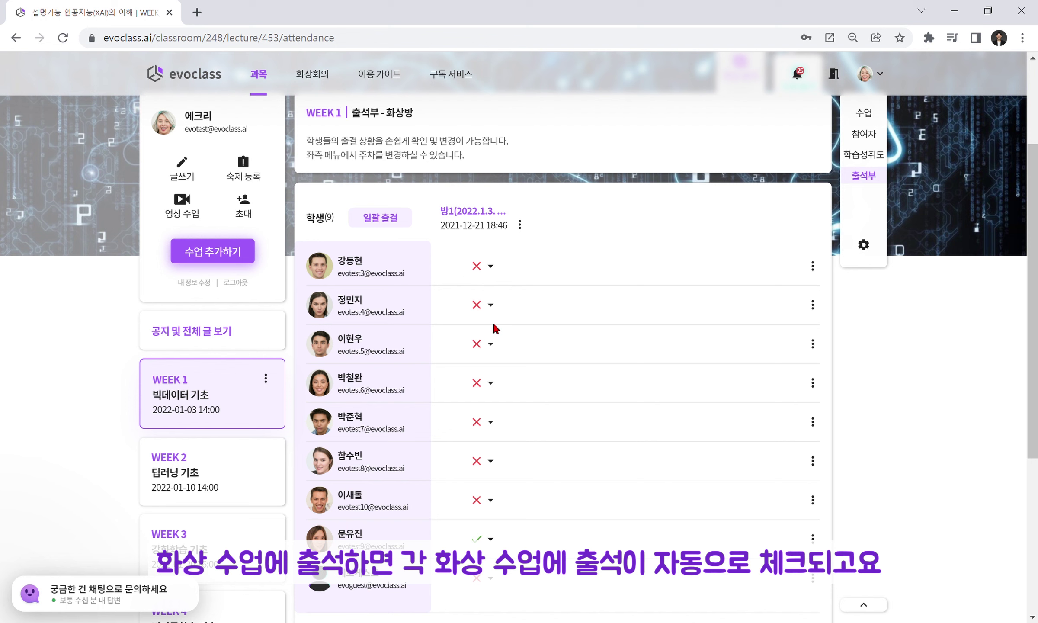
pyautogui.click(490, 265)
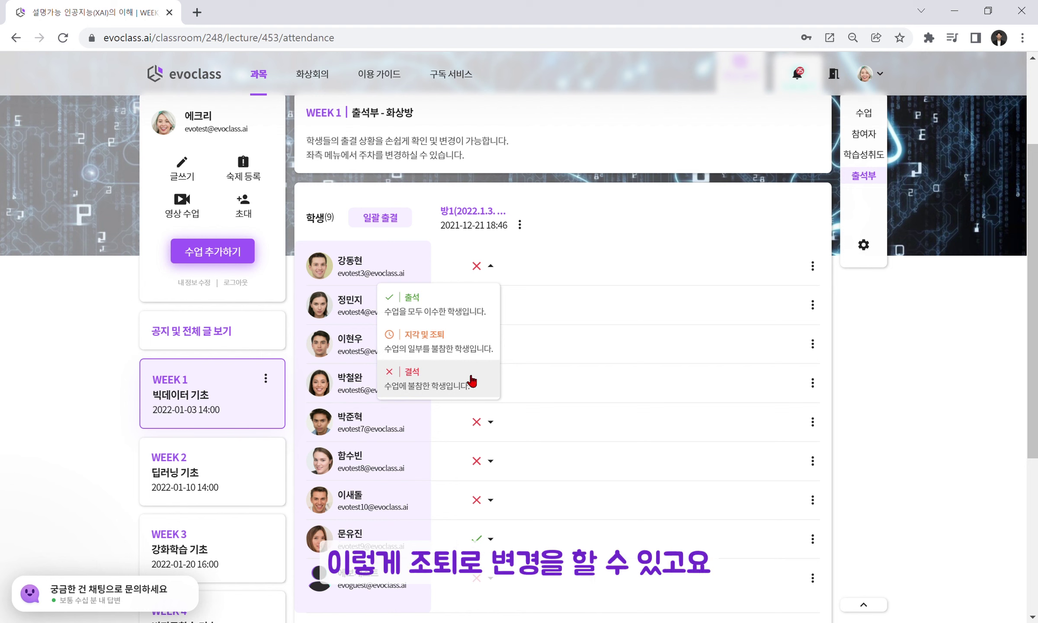
pyautogui.click(465, 342)
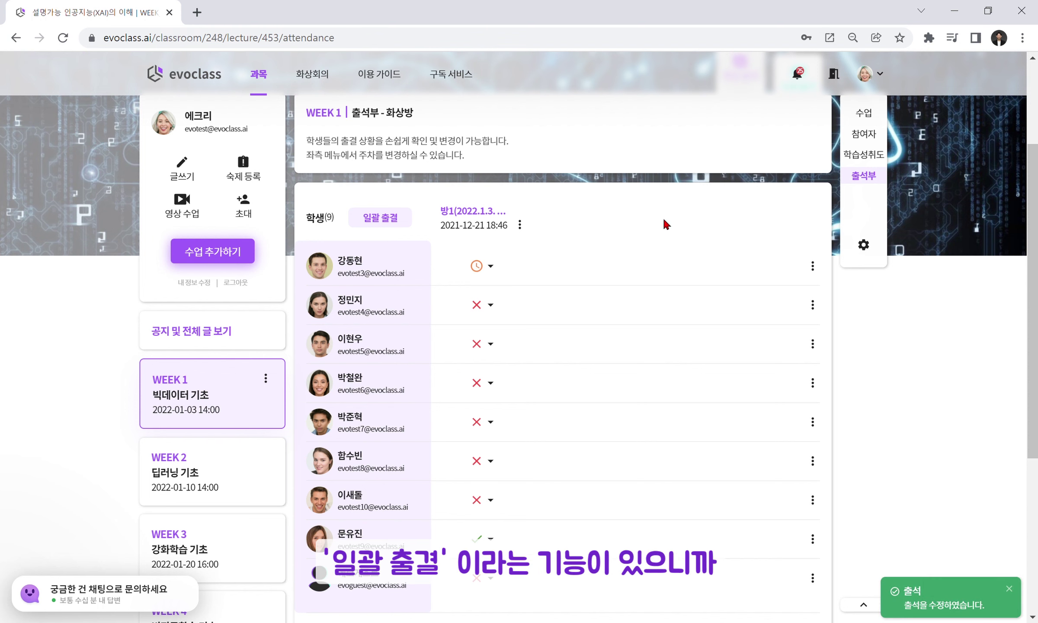
# Open 일괄 출결 and try the 출석, 지각 및 조퇴 and 결석 statuses without choosing a room.
pyautogui.click(393, 293)
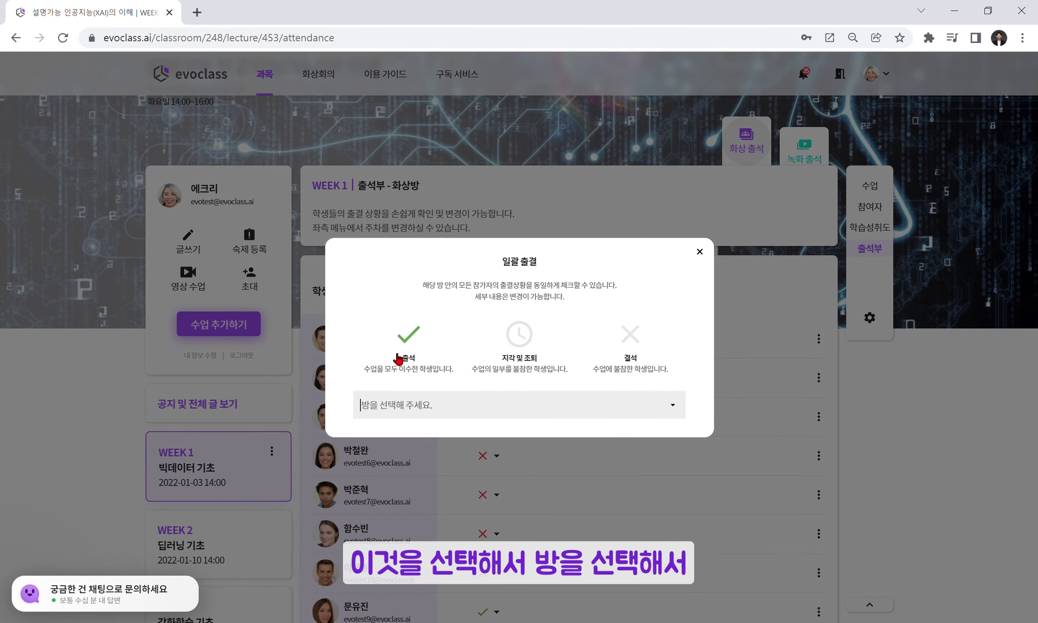
pyautogui.click(409, 345)
pyautogui.click(507, 357)
pyautogui.click(648, 337)
pyautogui.click(424, 339)
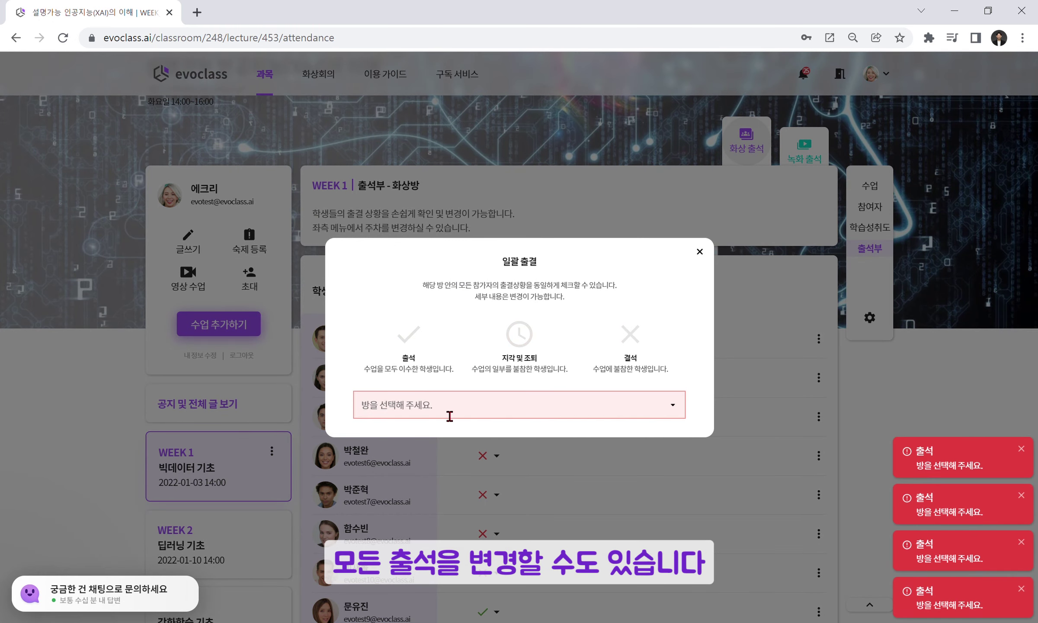
# Choose the room 2022.1.3. 수업 1주차 and change all its students' attendance to 출석.
pyautogui.click(447, 417)
pyautogui.click(445, 435)
pyautogui.click(408, 344)
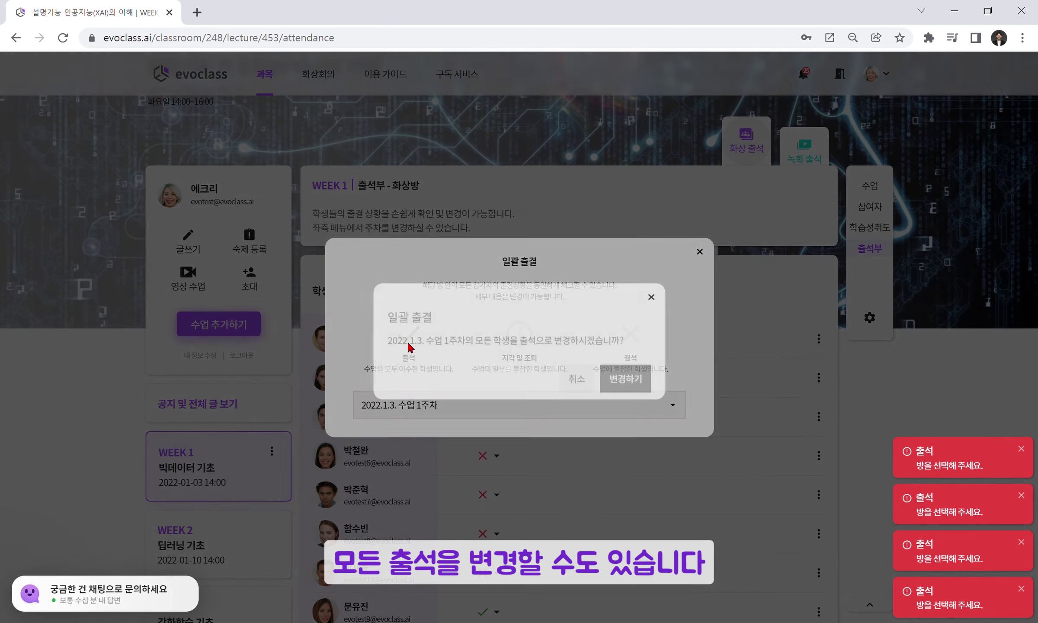
pyautogui.click(631, 371)
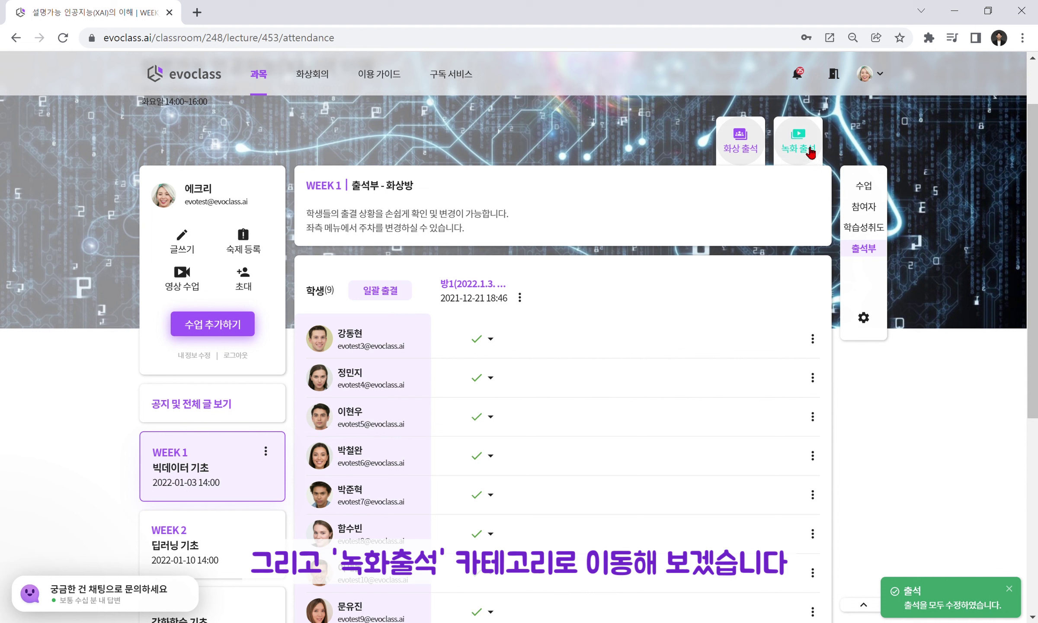
# Review the WEEK 1 녹화 출석 list for each student's recorded-lesson progress.
pyautogui.click(786, 138)
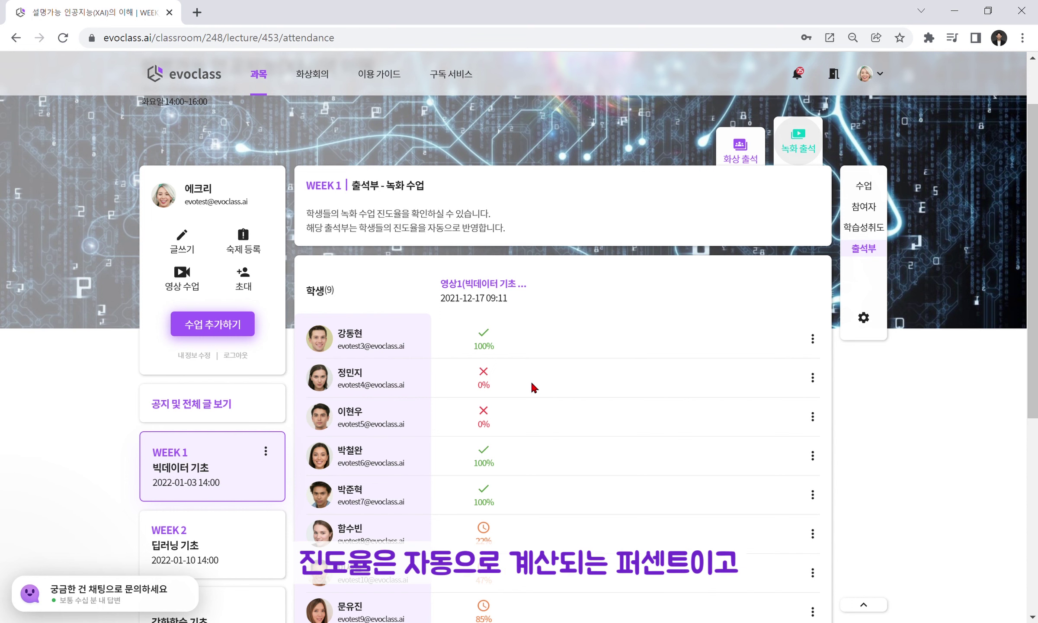
pyautogui.scroll(-2, 526, 411)
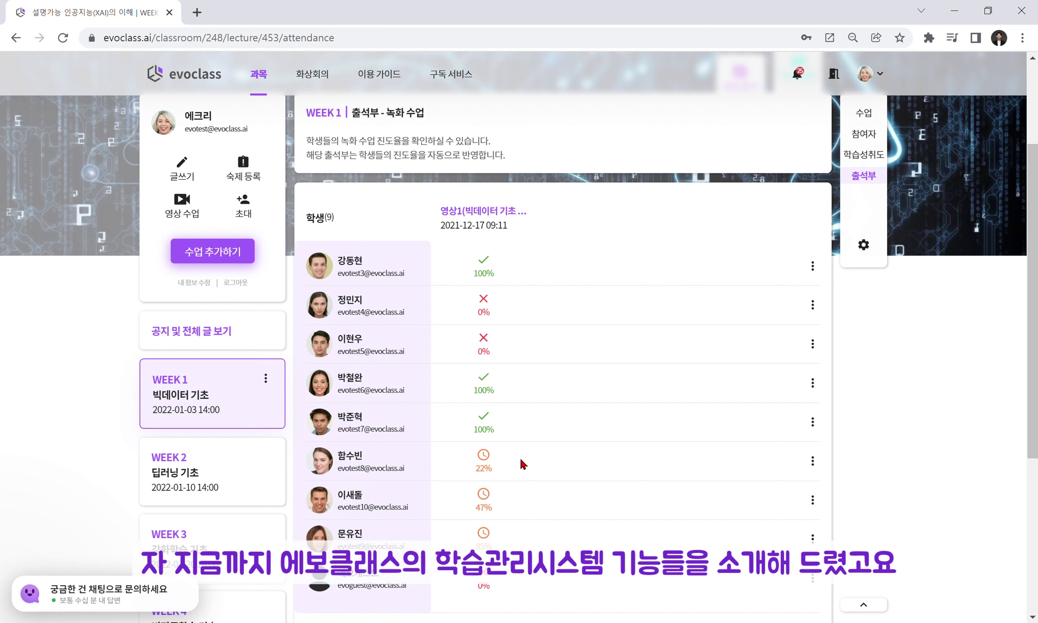
pyautogui.scroll(5, 523, 464)
# View the evoclass 이용 가이드 through to its end and locate the chat inquiry option.
pyautogui.click(383, 76)
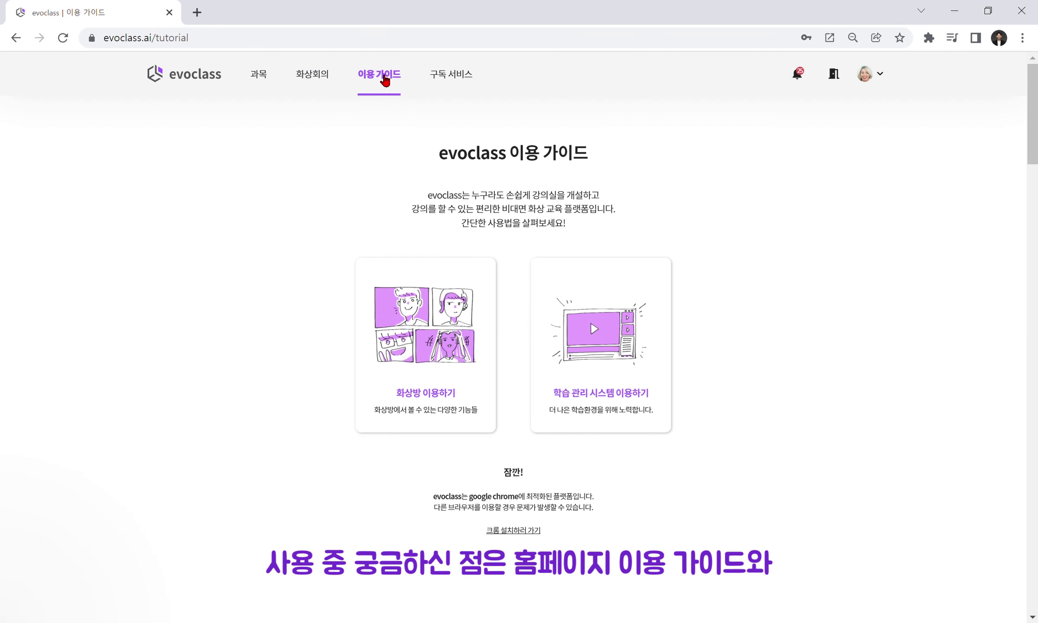
pyautogui.scroll(-15, 287, 416)
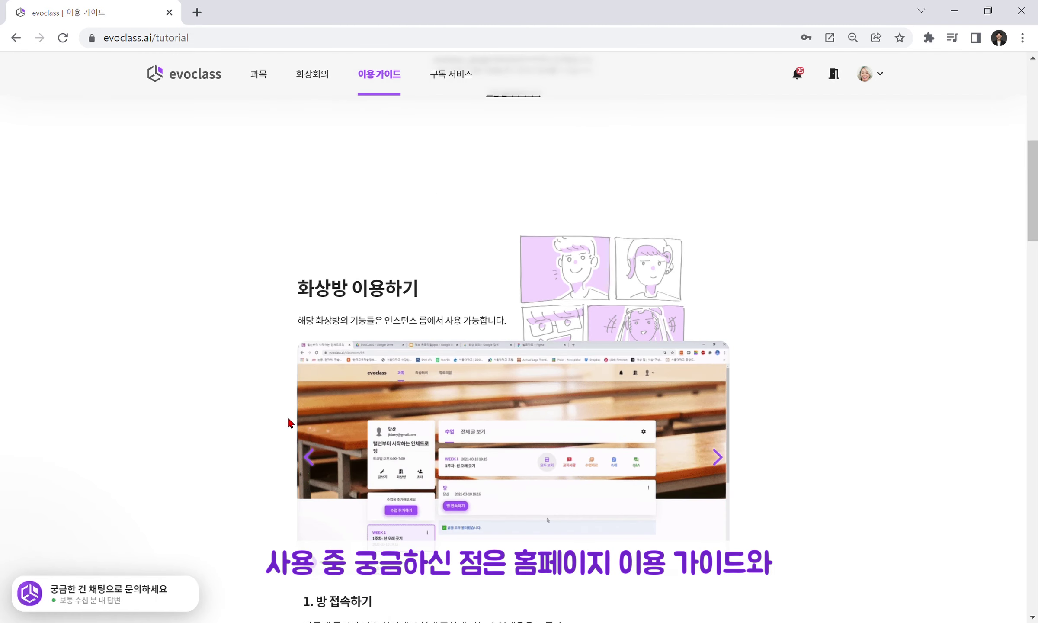
pyautogui.scroll(-3, 287, 416)
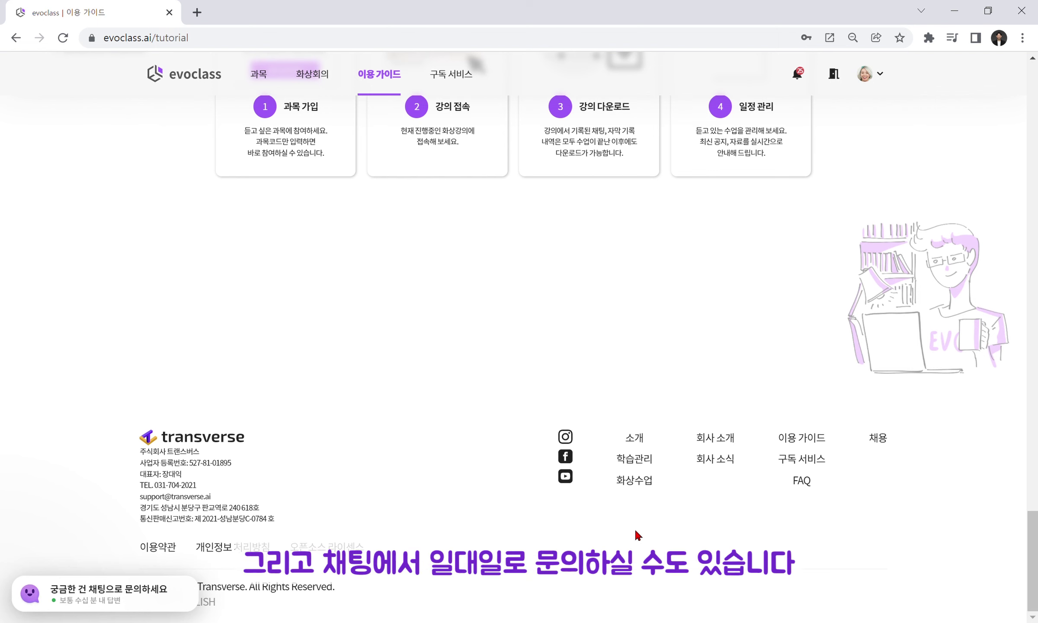
pyautogui.moveTo(166, 590)
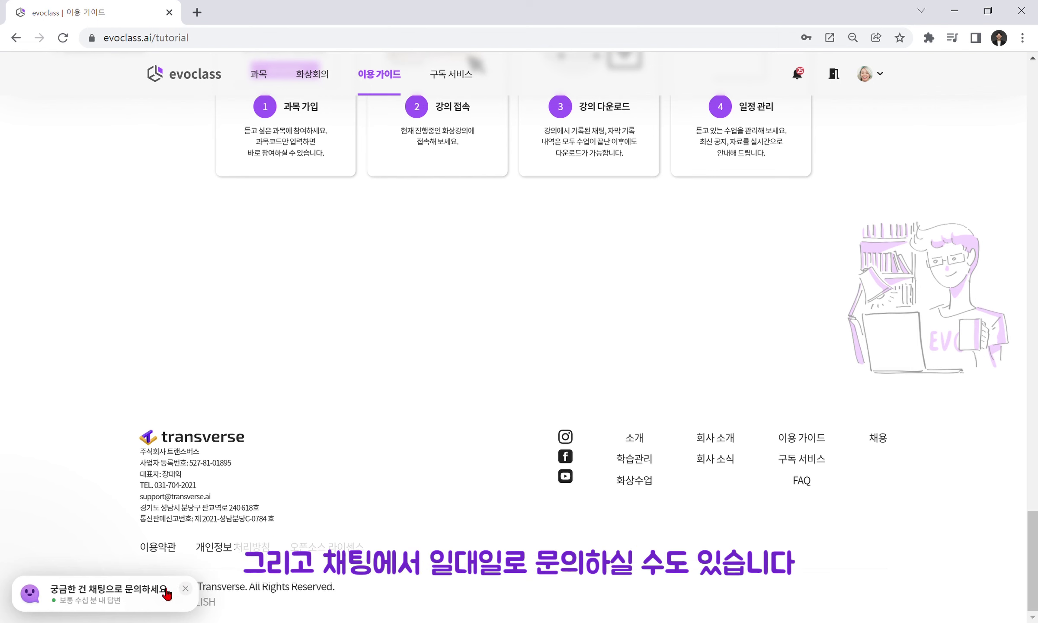